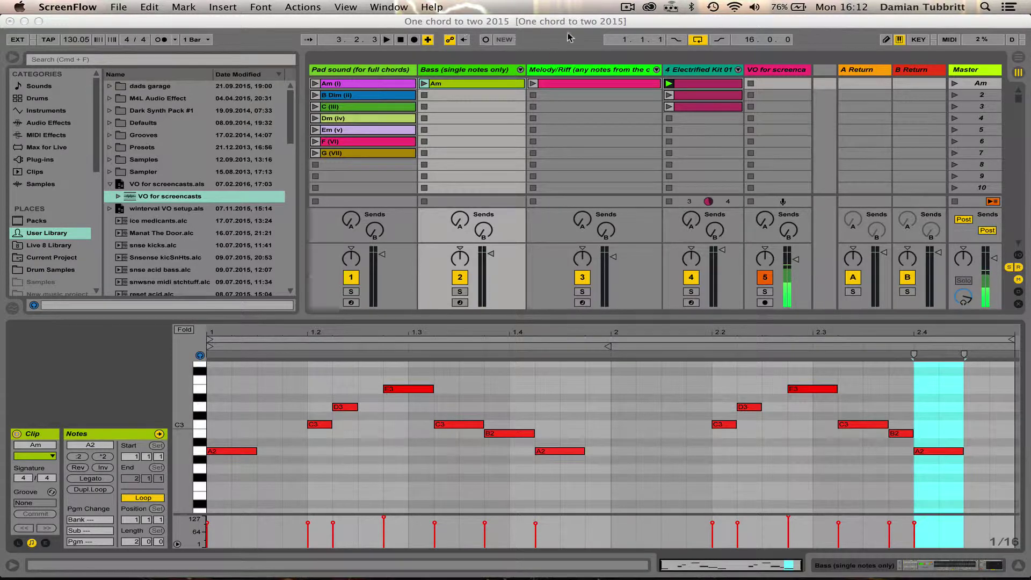
Step: Select the Am clips on the Bass and Melody tracks and delete them
left_click(562, 124)
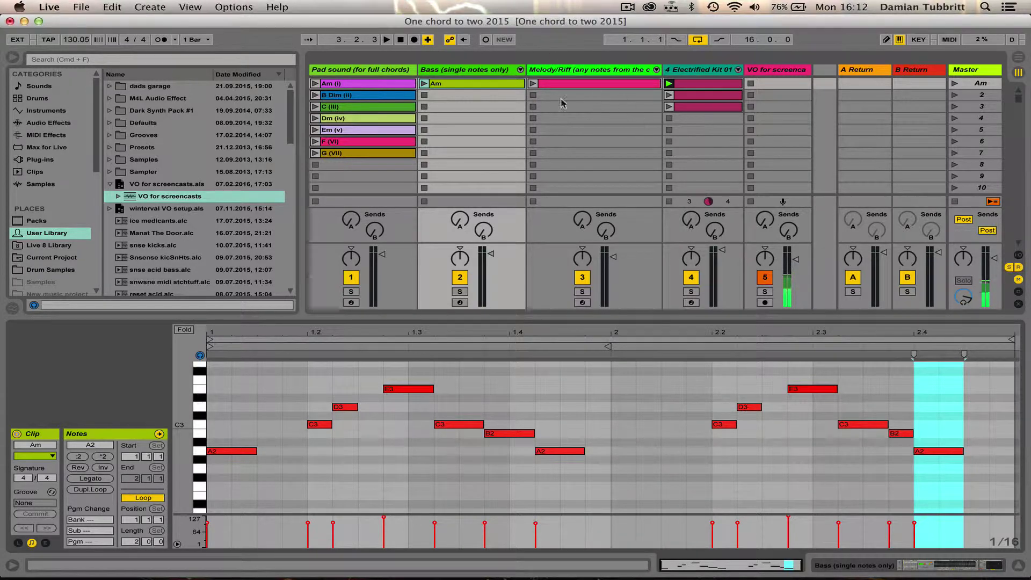
left_click_drag(470, 110, 545, 81)
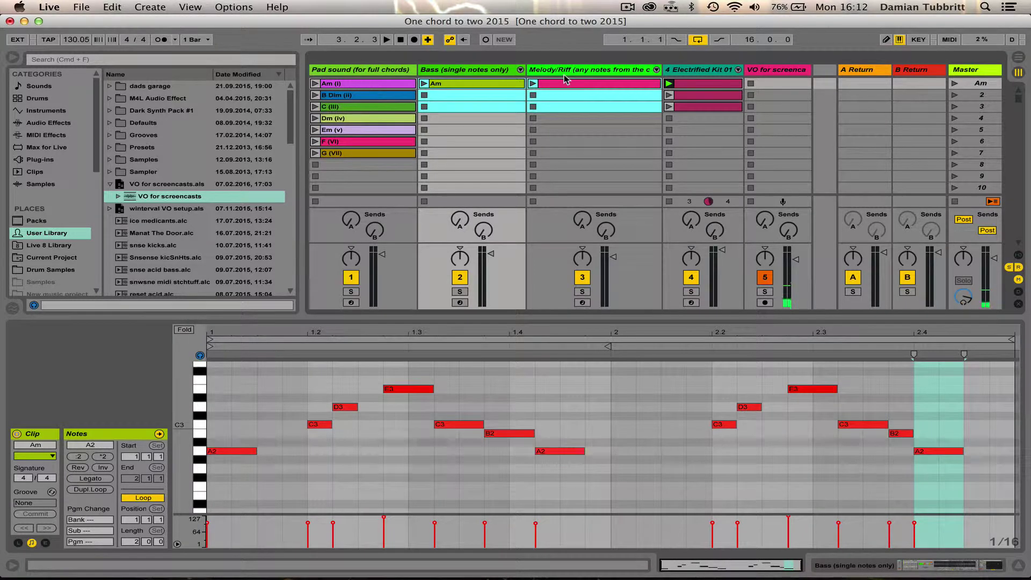
key("Delete")
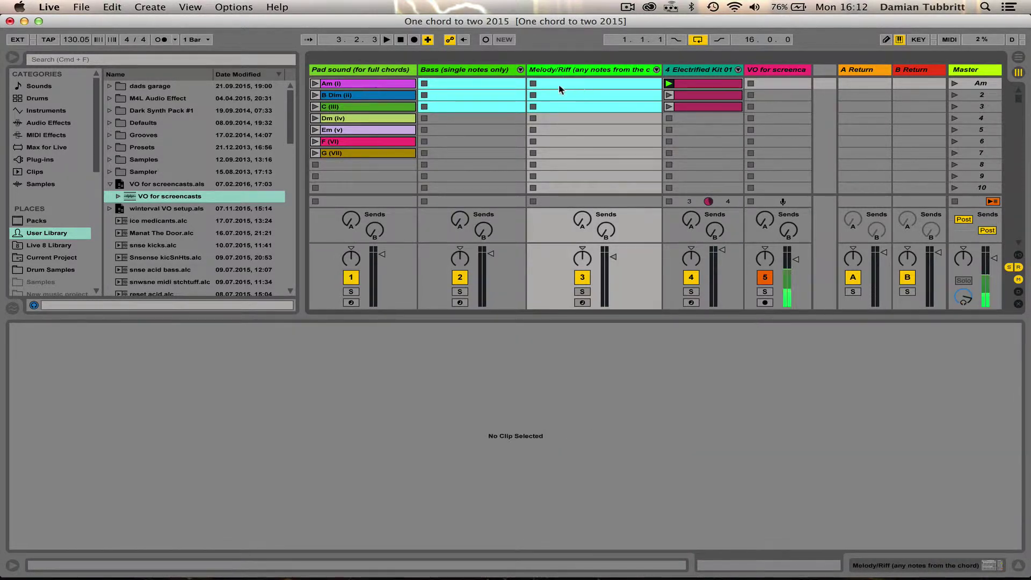
Step: Create an empty MIDI clip in the Bass track's first slot and audition A1 in the piano roll
left_click(476, 84)
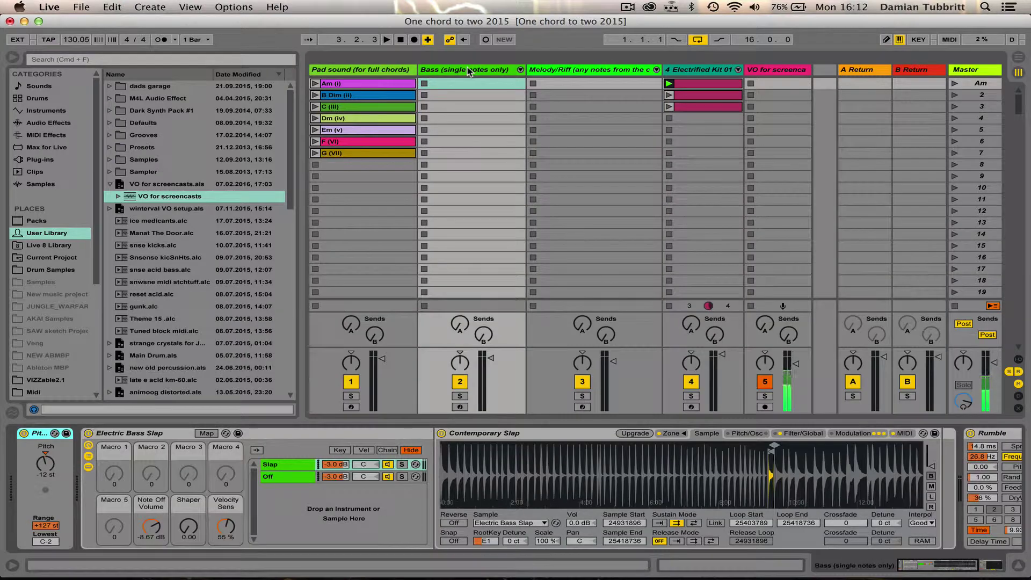
double_click(471, 81)
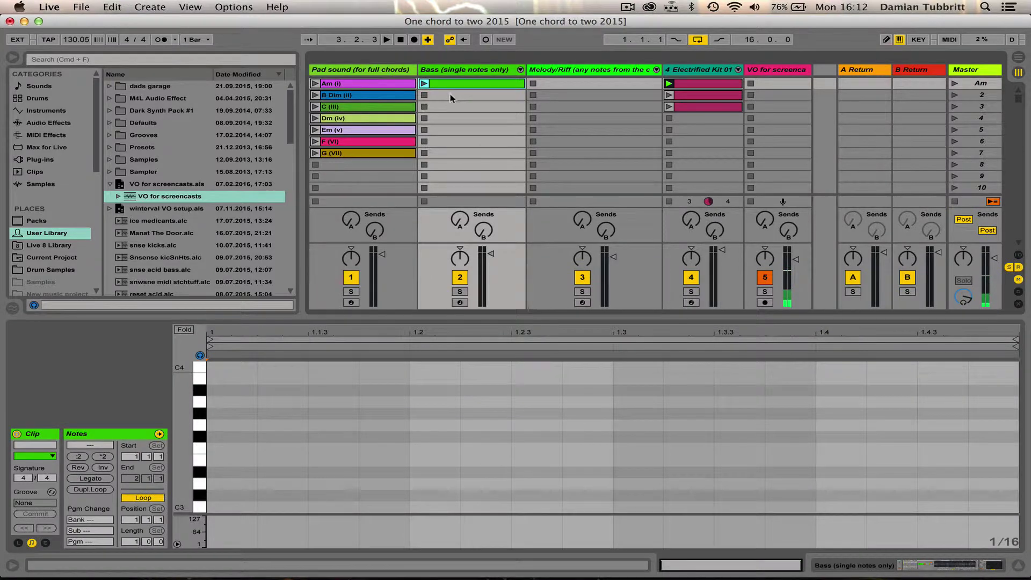
left_click_drag(199, 430, 199, 301)
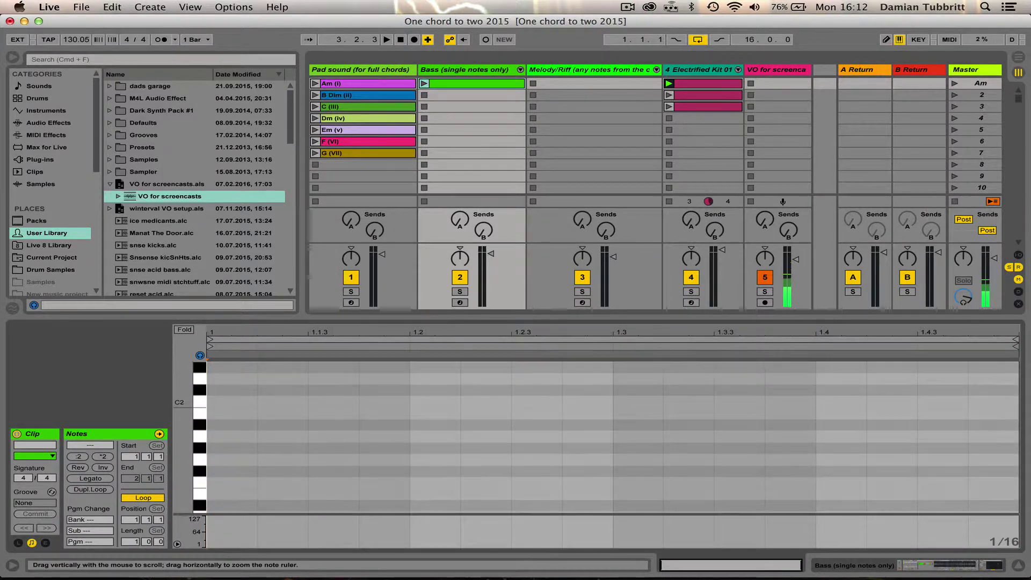
left_click(198, 436)
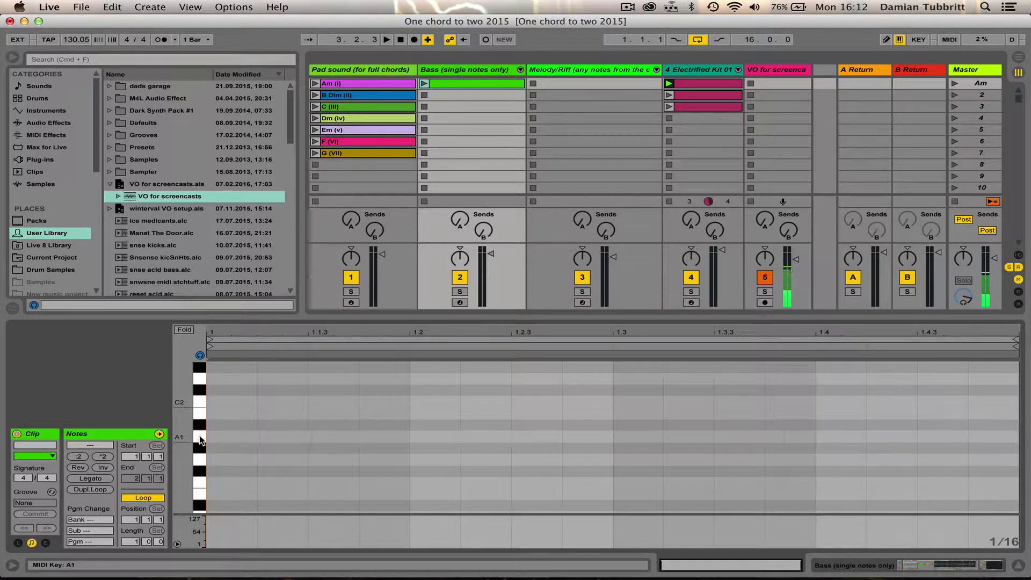
left_click(203, 427)
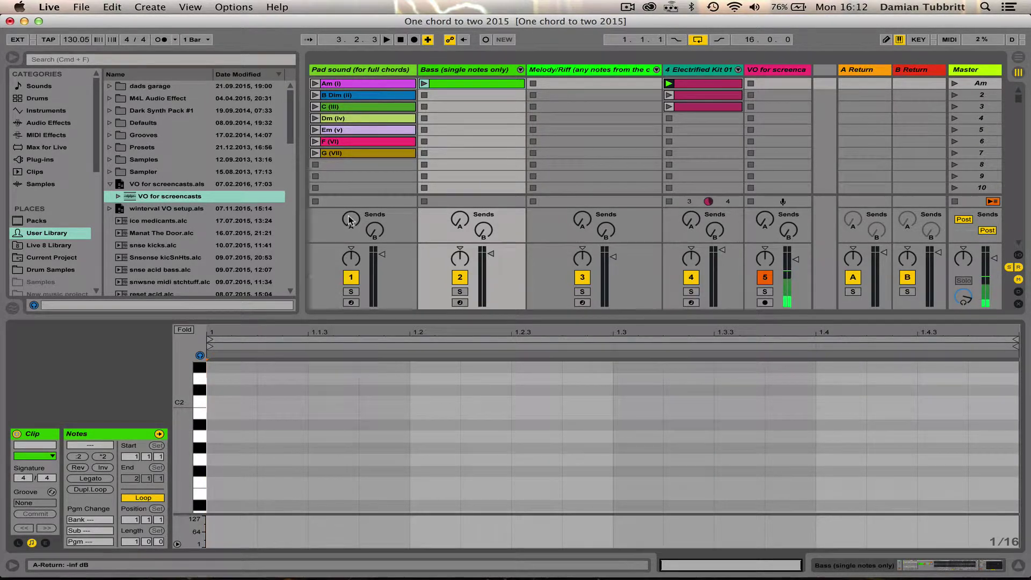
Step: Return to the bass clip's note editor and audition the low notes from G1 to A1
key("shift+Tab")
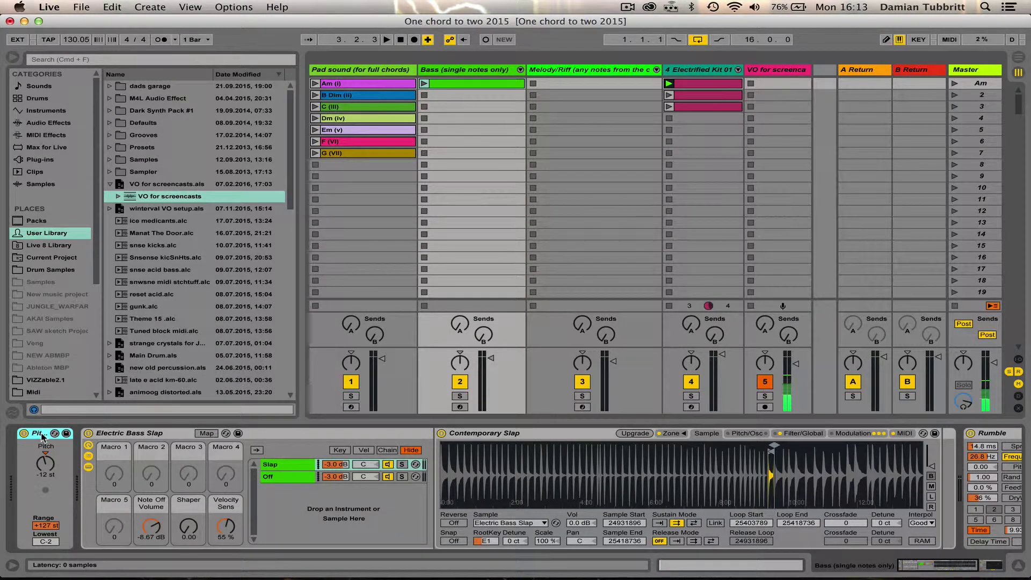
left_click(467, 85)
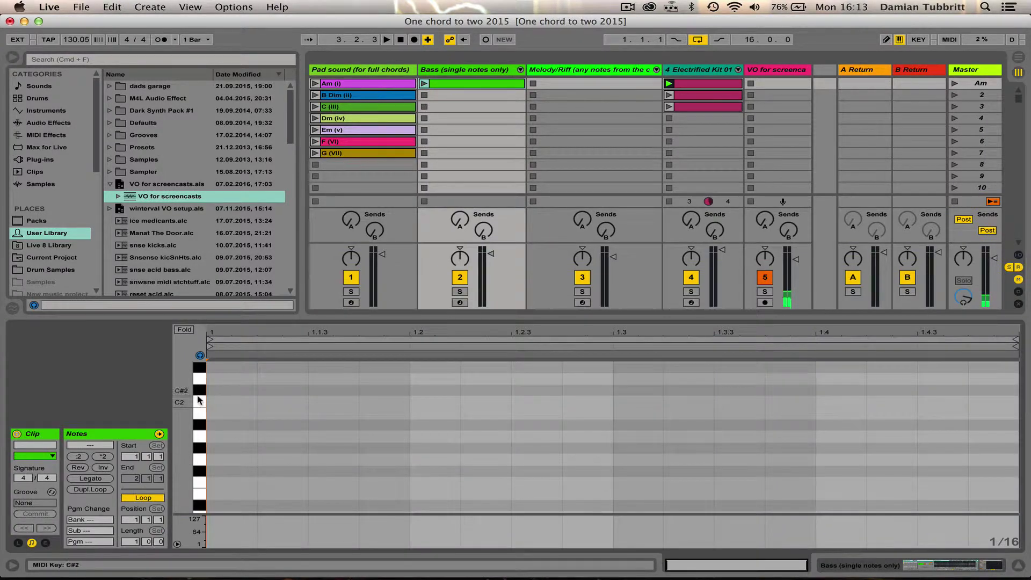
left_click_drag(199, 414, 197, 461)
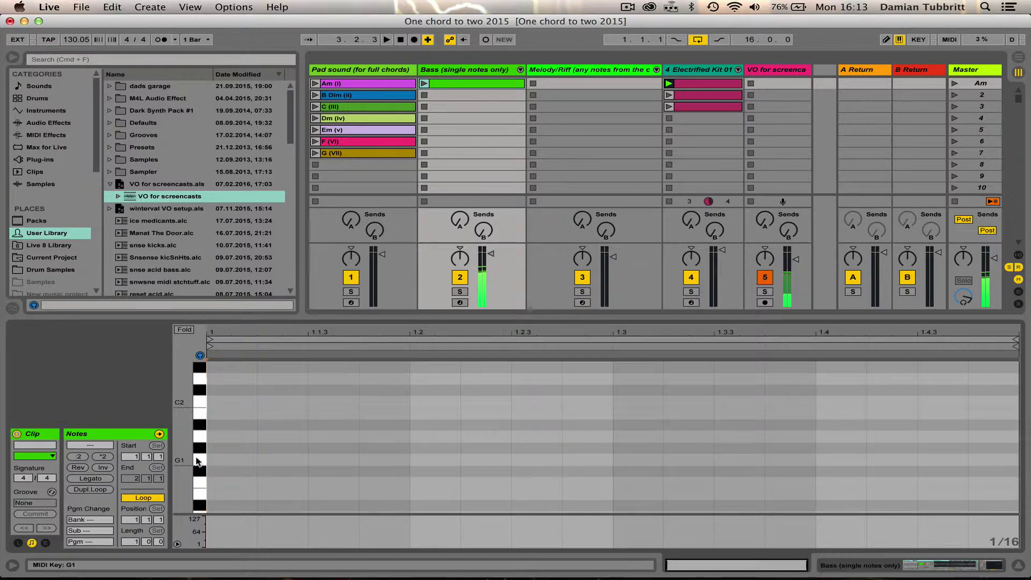
left_click(197, 436)
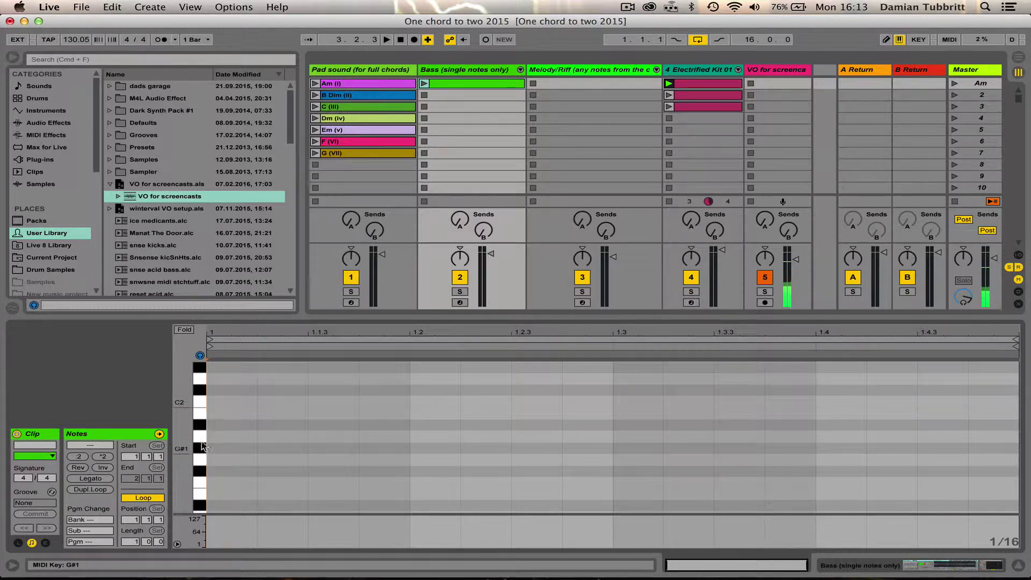
Step: Add A1 notes at 1.1.3, 1.2.3, 1.3.3 and 1.4.3, lengthen them to eighths, and launch the clip
double_click(330, 436)
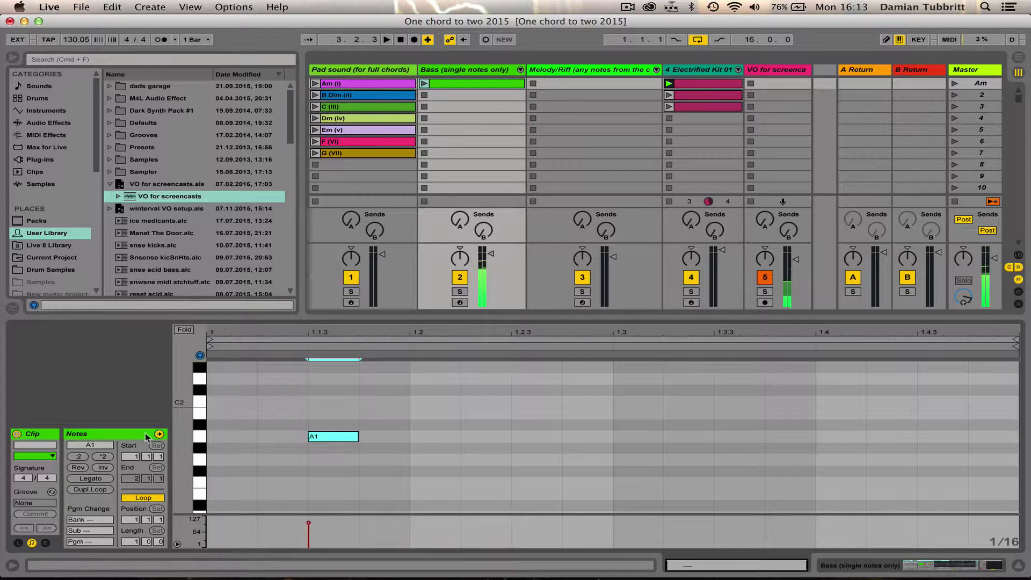
double_click(536, 436)
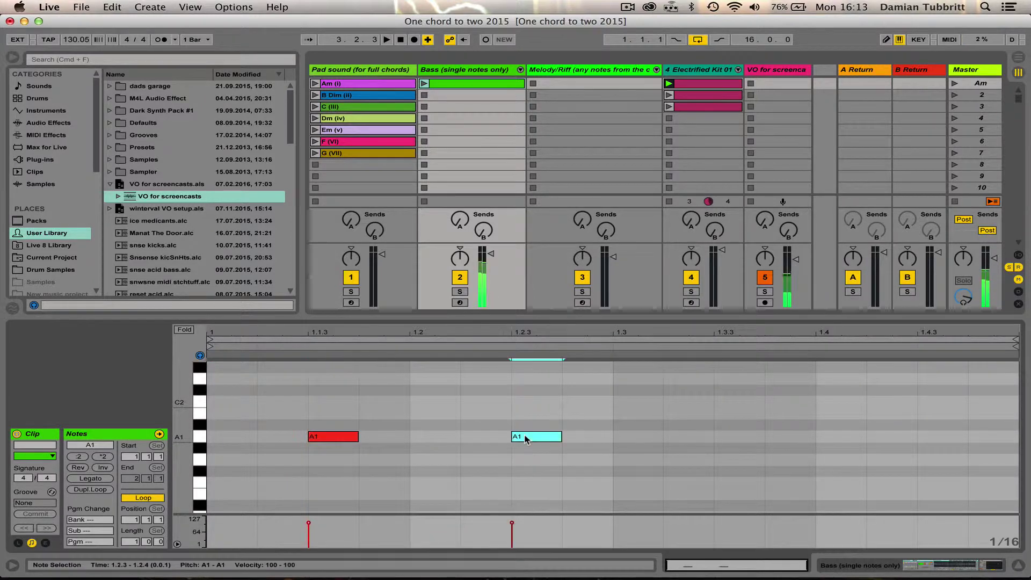
double_click(728, 437)
double_click(930, 438)
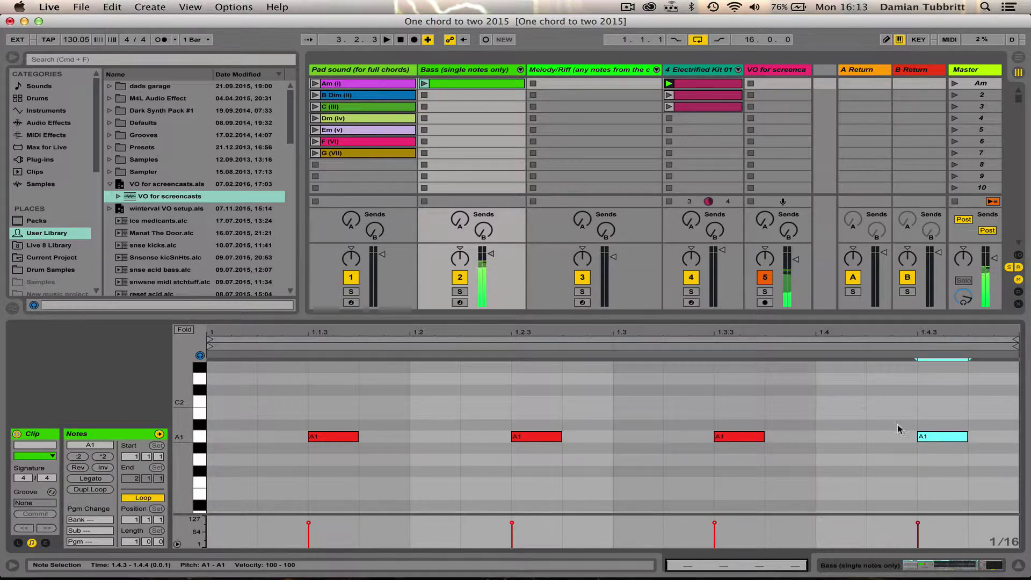
key("super+a")
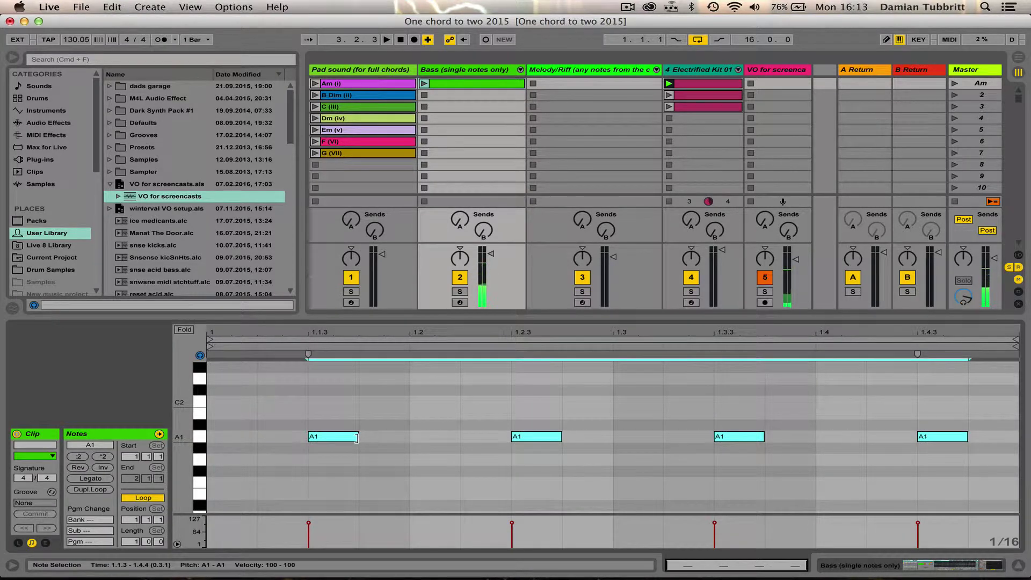
left_click_drag(358, 437, 408, 449)
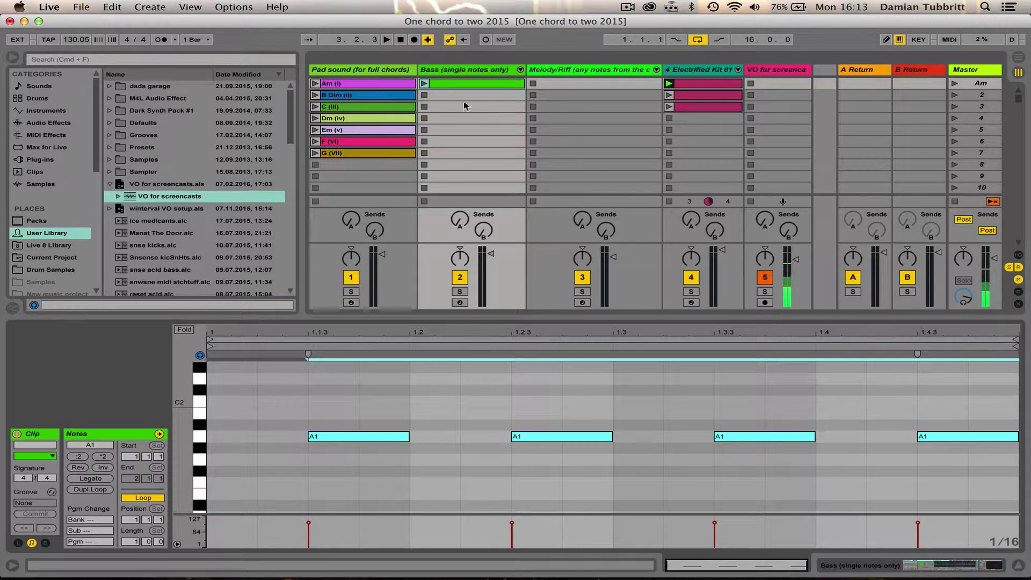
left_click(424, 84)
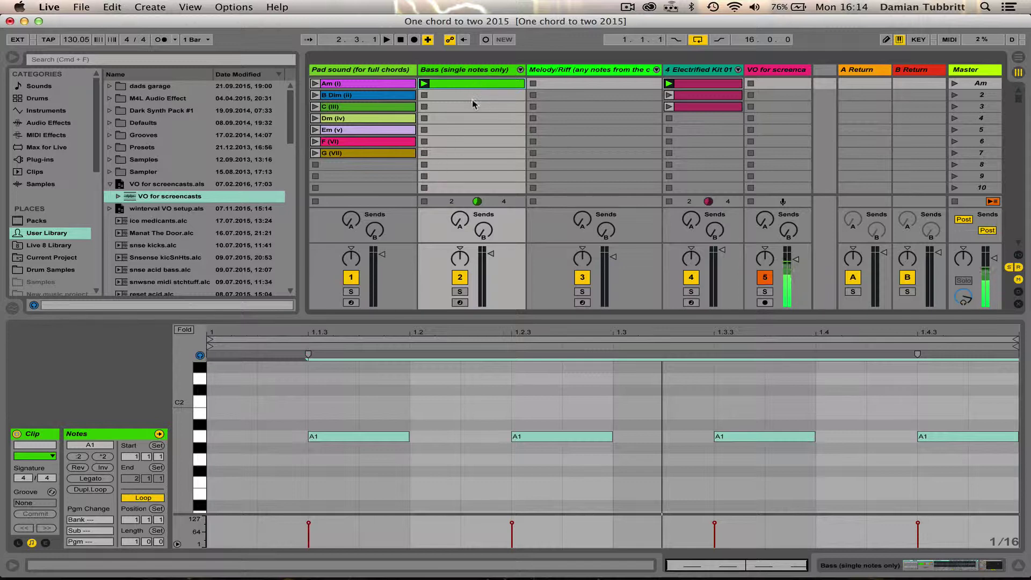
Step: Restart playback, mute the Electrified Kit track, and open the Sounds > Bass presets
key("space")
left_click(690, 279)
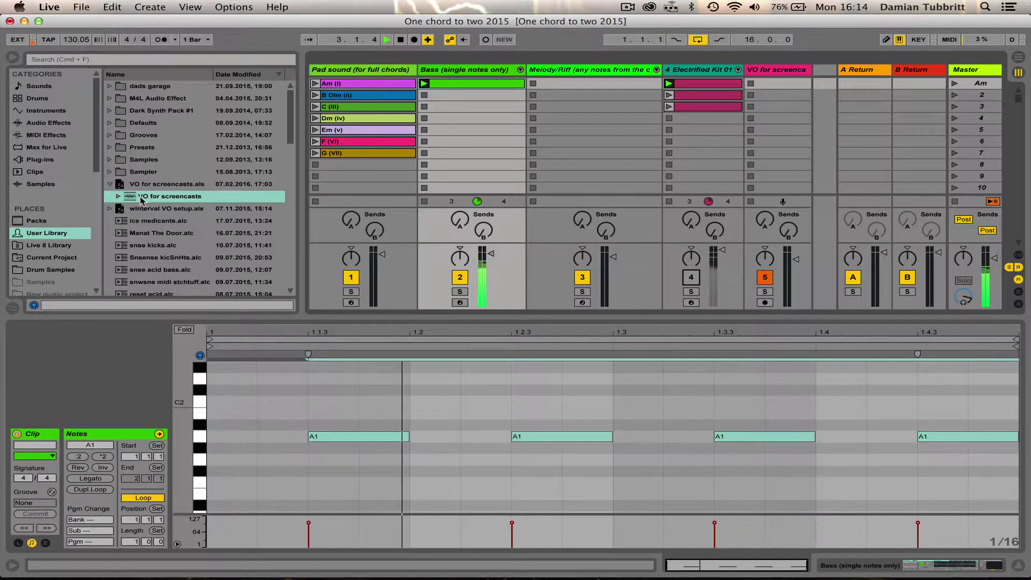
left_click(46, 110)
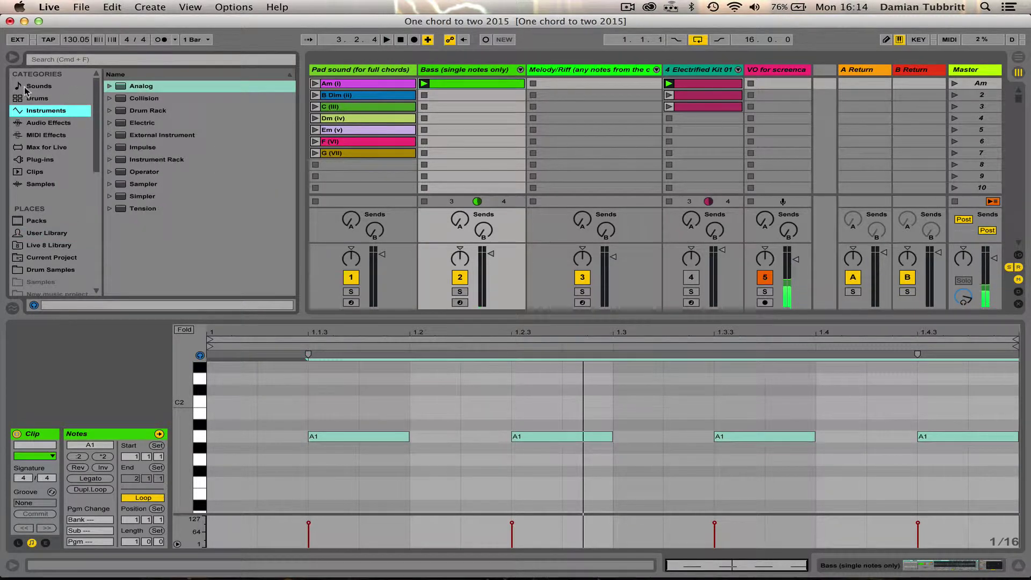
left_click(45, 87)
left_click(111, 100)
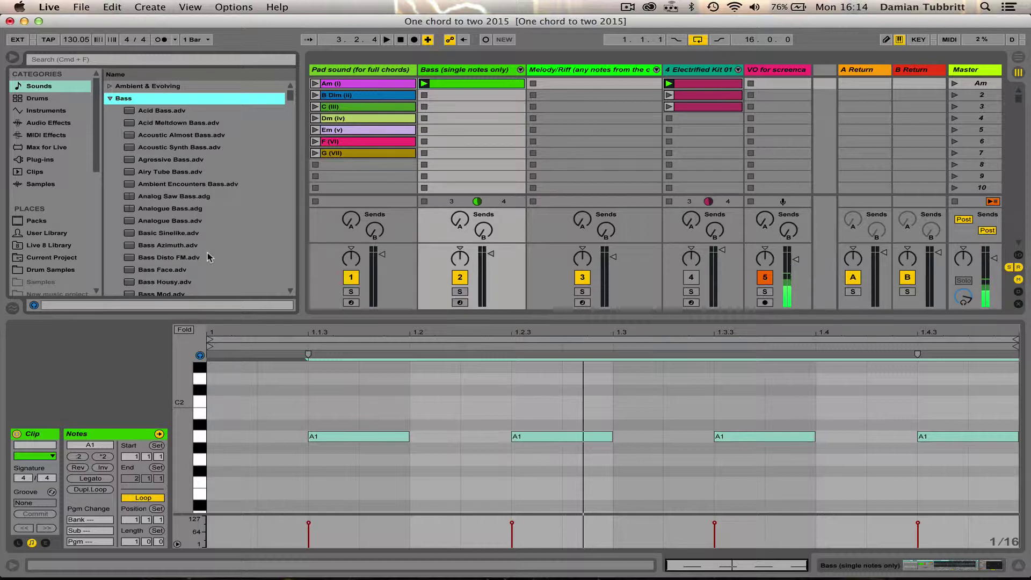
Step: Preview Muted Bass2 Wow, Muted Bass1 Dark, Mini2OSC_crk_phl, Mini2OSC_crk and Mini1OSC_crk, ending on Muted Bass2 Wow
scroll(208, 252, "down", 20)
scroll(210, 251, "up", 10)
scroll(194, 226, "down", 4)
left_click(173, 245)
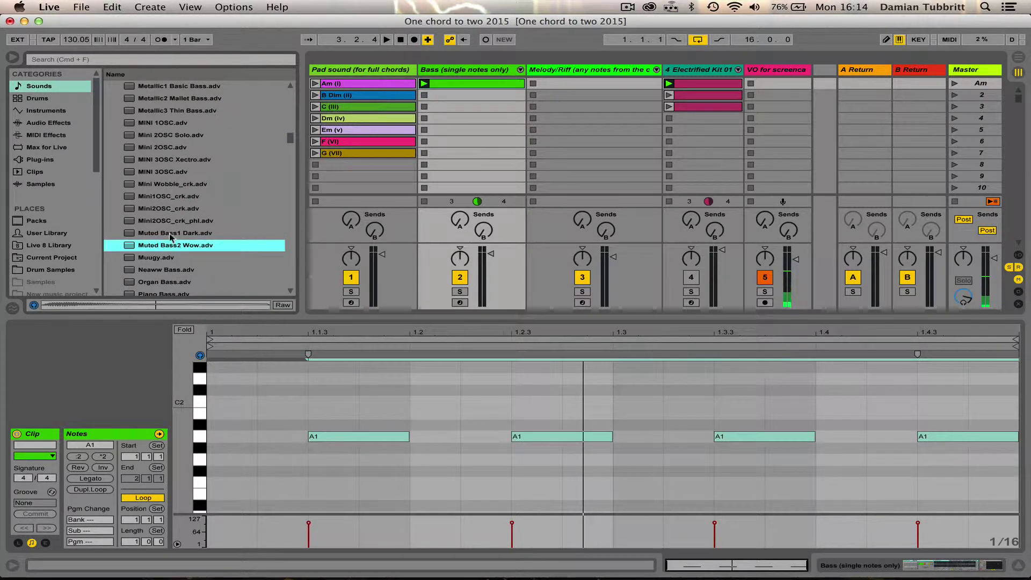
left_click(169, 234)
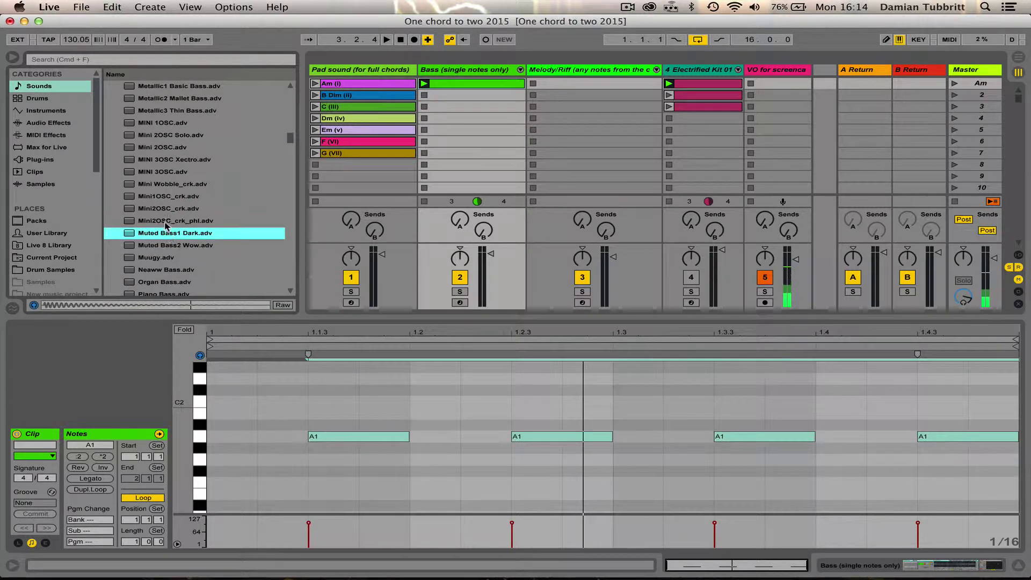
left_click(168, 222)
left_click(165, 212)
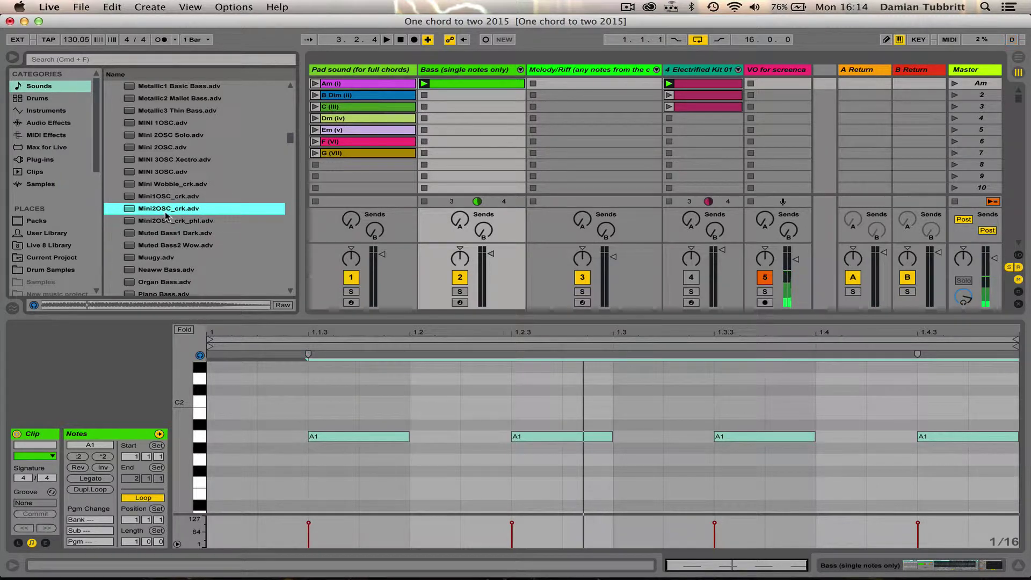
left_click(163, 198)
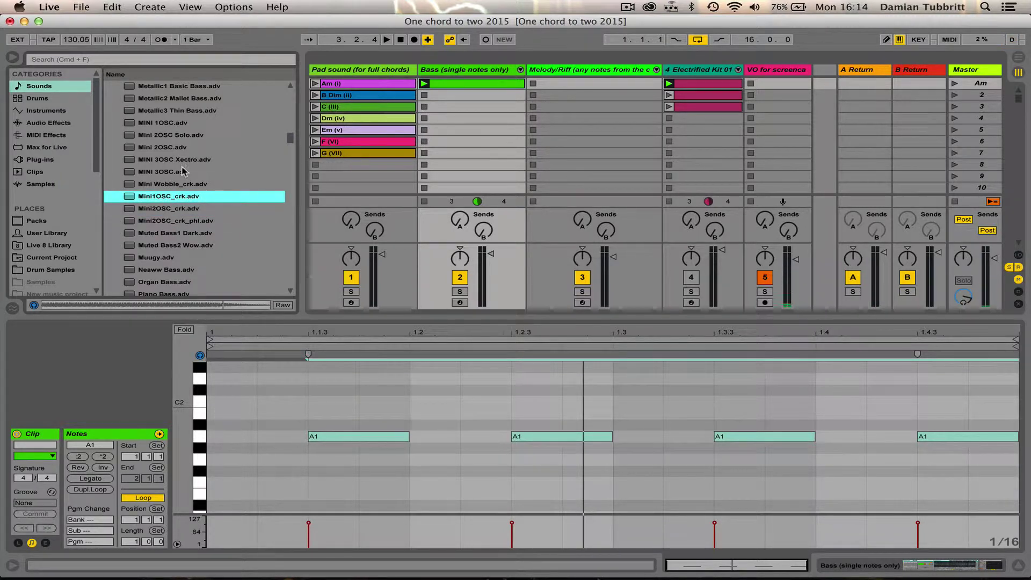
scroll(168, 161, "down", 5)
scroll(172, 194, "up", 8)
scroll(173, 204, "down", 4)
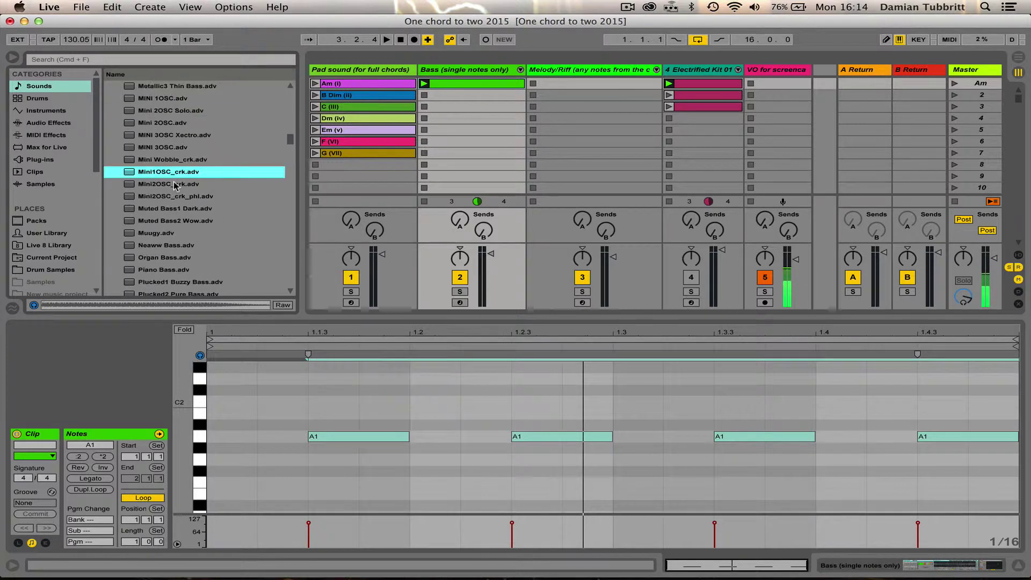
left_click(177, 222)
Step: Delete the Electric Bass Slap rack and the Rumble effect from the Bass track
left_click(493, 73)
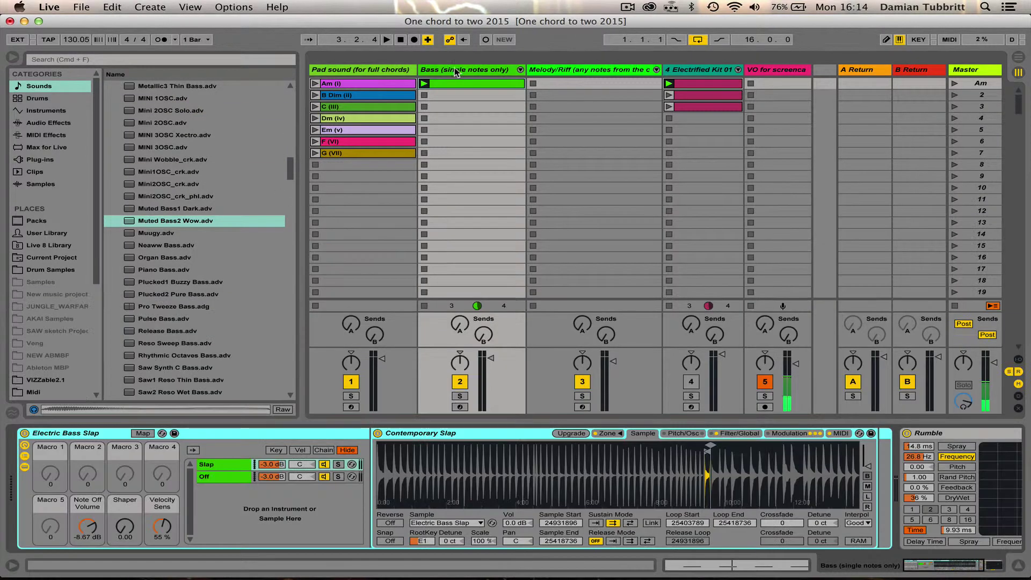
left_click(86, 434)
key("Delete")
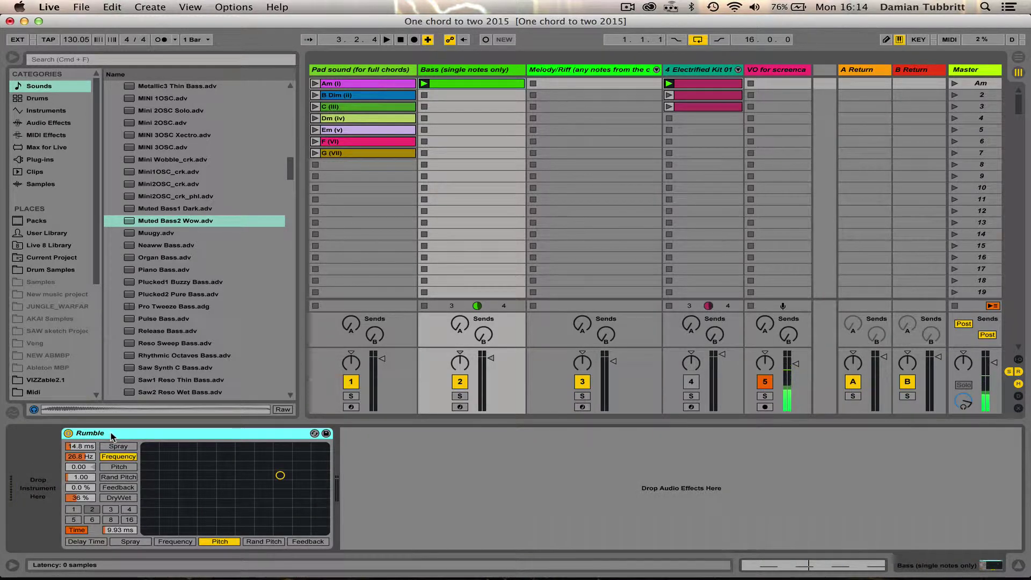
key("Delete")
Step: Load the TAL-U-No-62 VST plug-in onto the Bass track
left_click(41, 159)
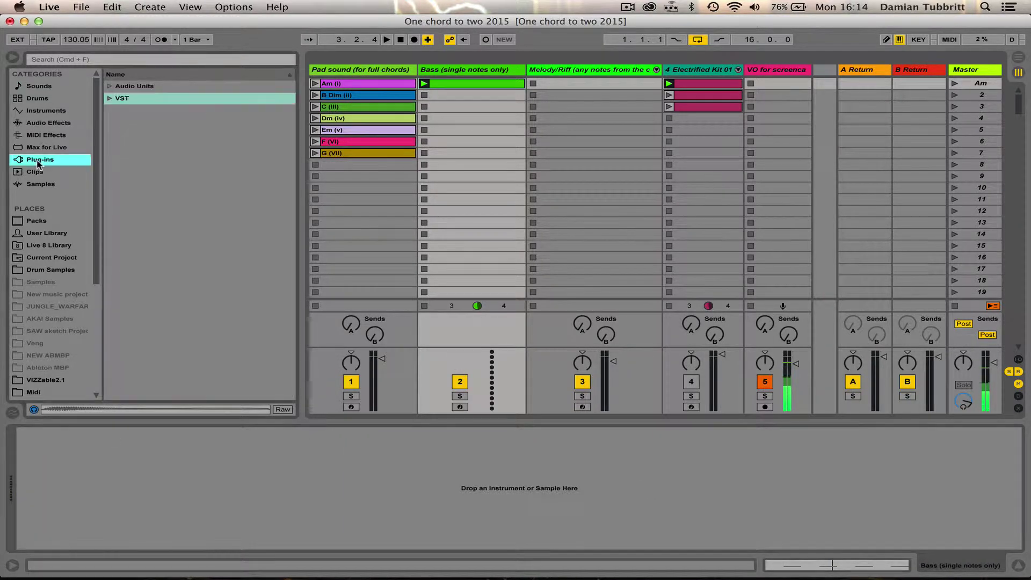
left_click(153, 99)
left_click(109, 99)
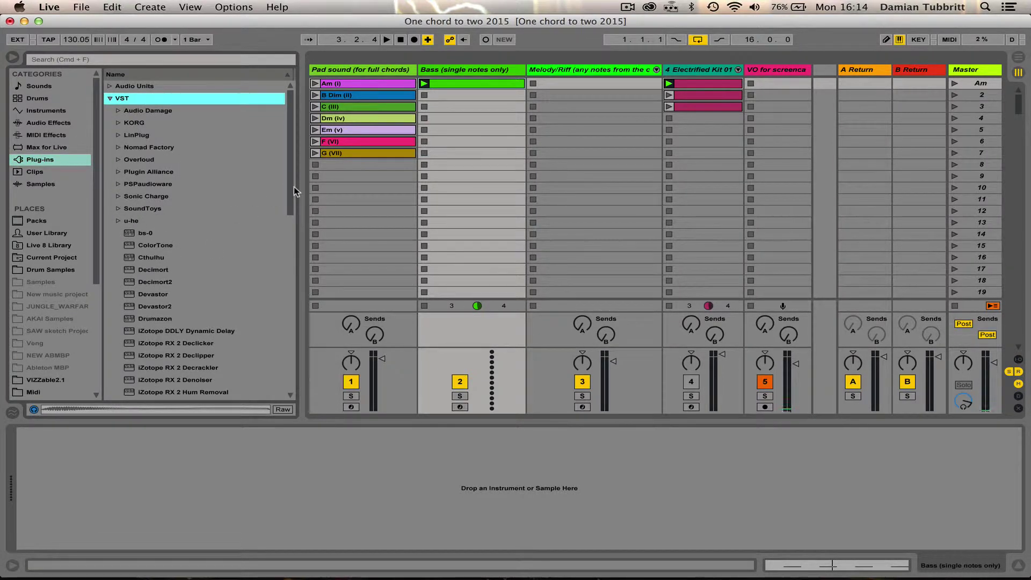
left_click_drag(290, 186, 299, 359)
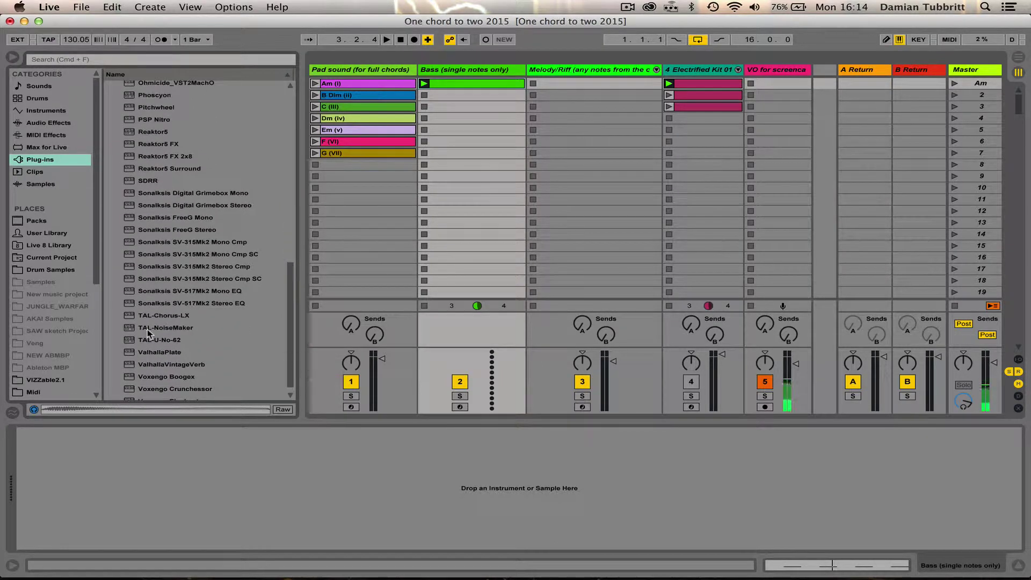
left_click_drag(158, 340, 460, 71)
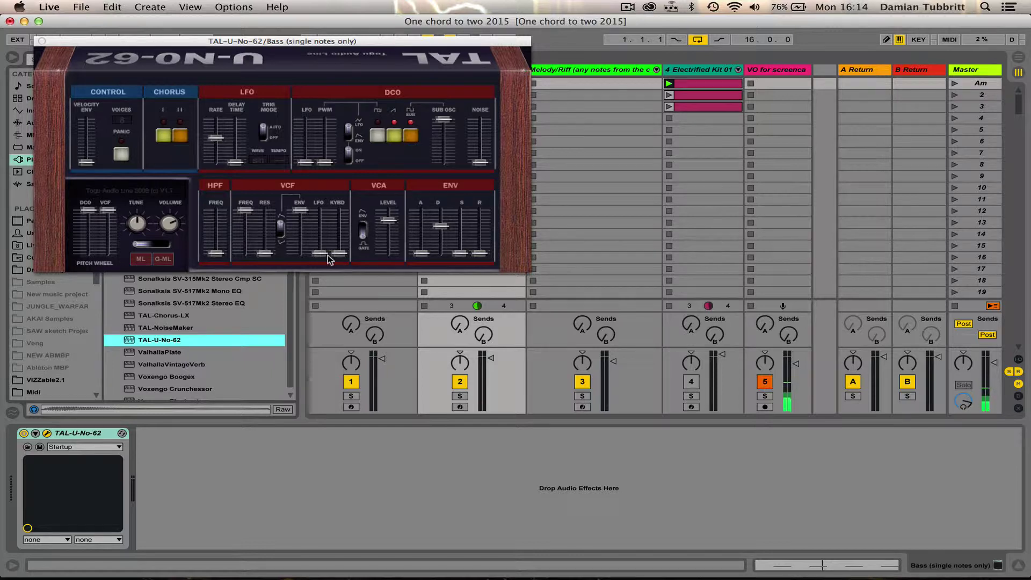
Step: Zoom in on the synth flow chart in Preview, then return to the TAL-U-No-62 window in Live
mouse_move(913, 567)
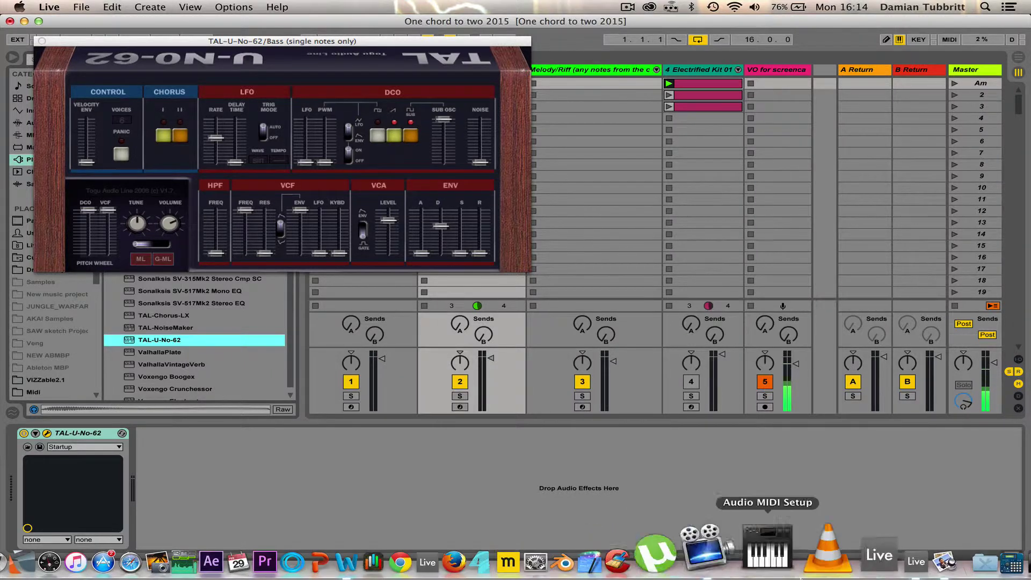
left_click(879, 559)
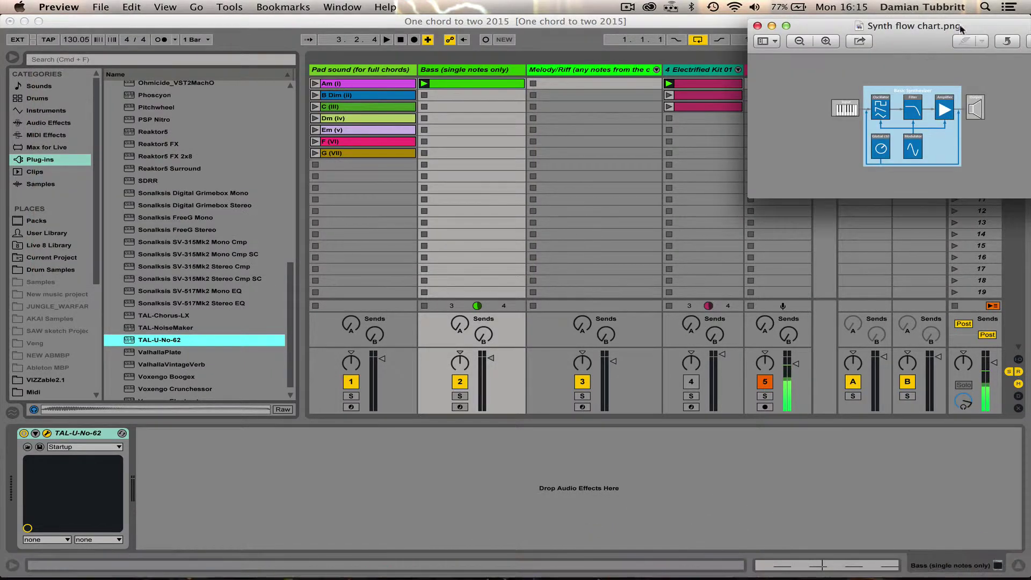
left_click(825, 42)
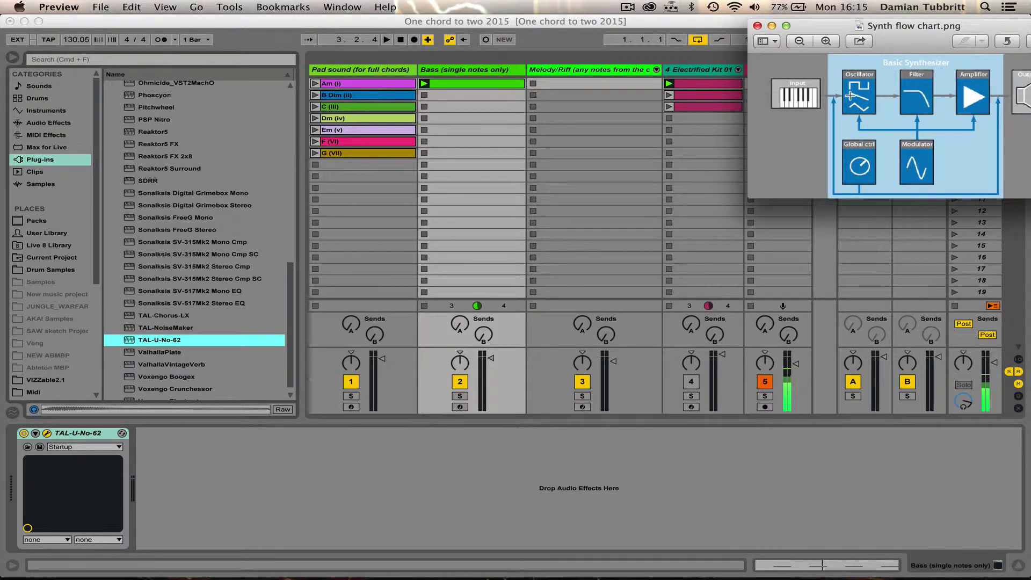
left_click(611, 495)
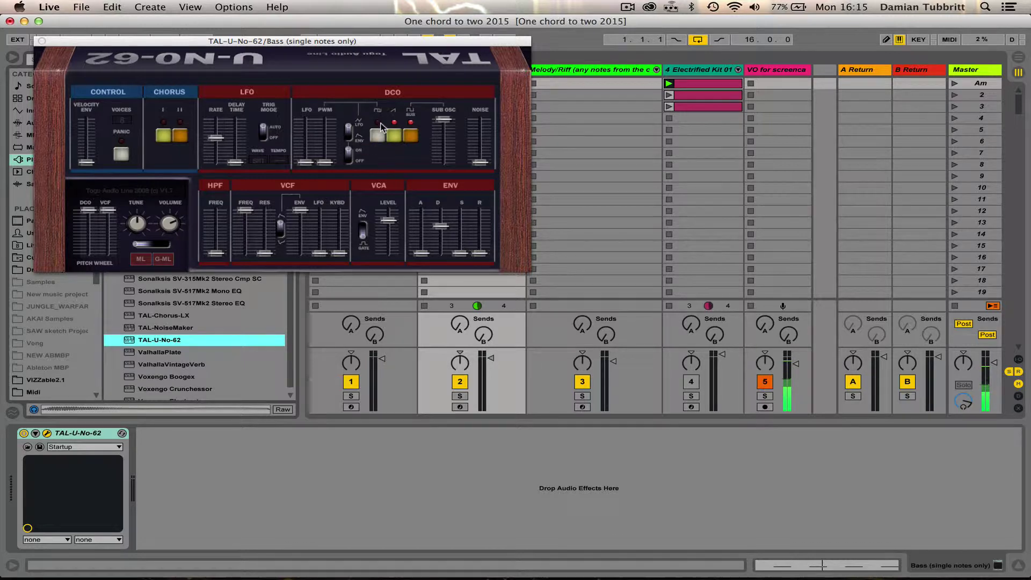
Step: In the TAL DCO, turn the sub waveform off and pulse on, set ON/OFF off, and lower SUB OSC
left_click(410, 138)
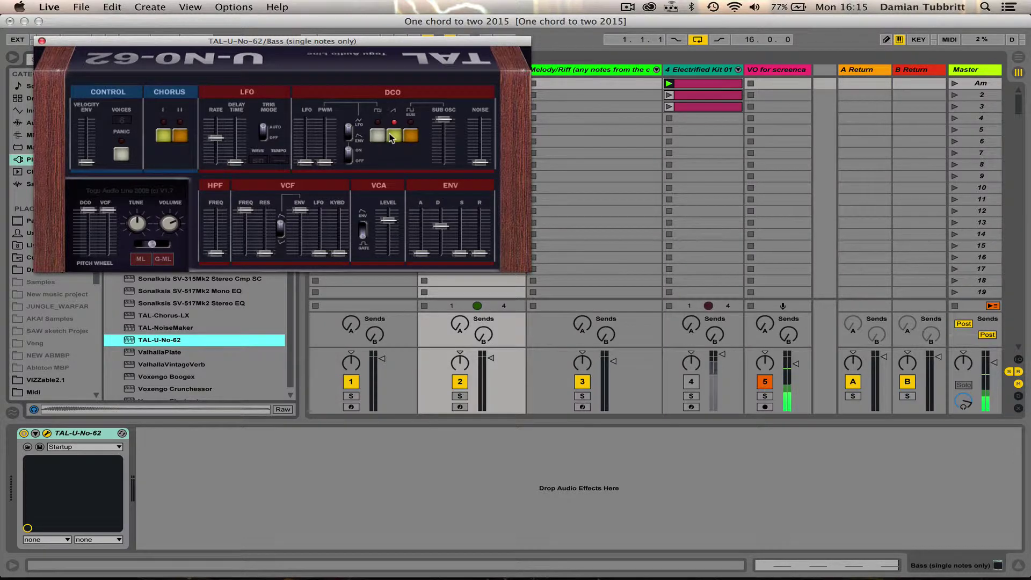
left_click(374, 136)
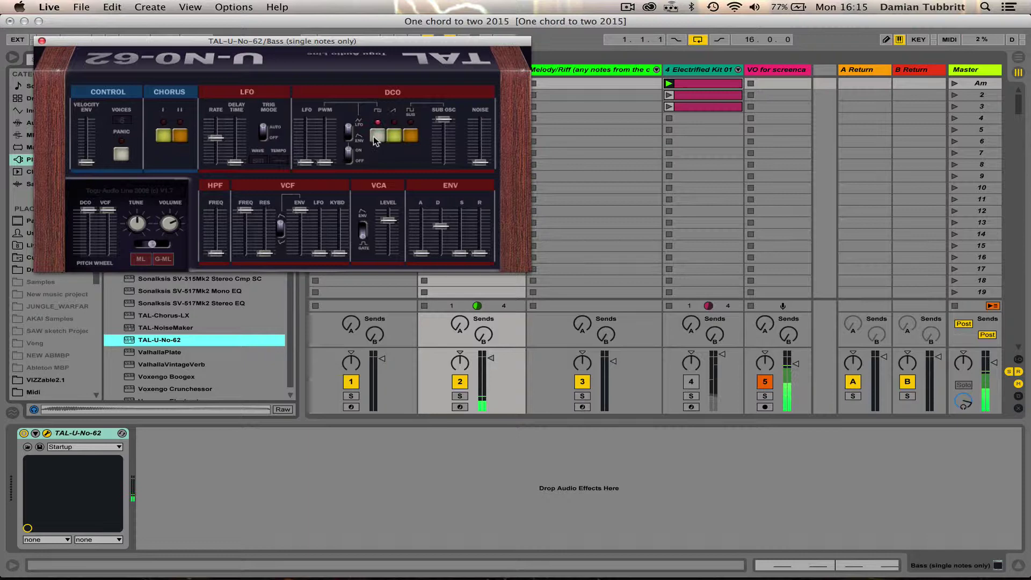
left_click(349, 156)
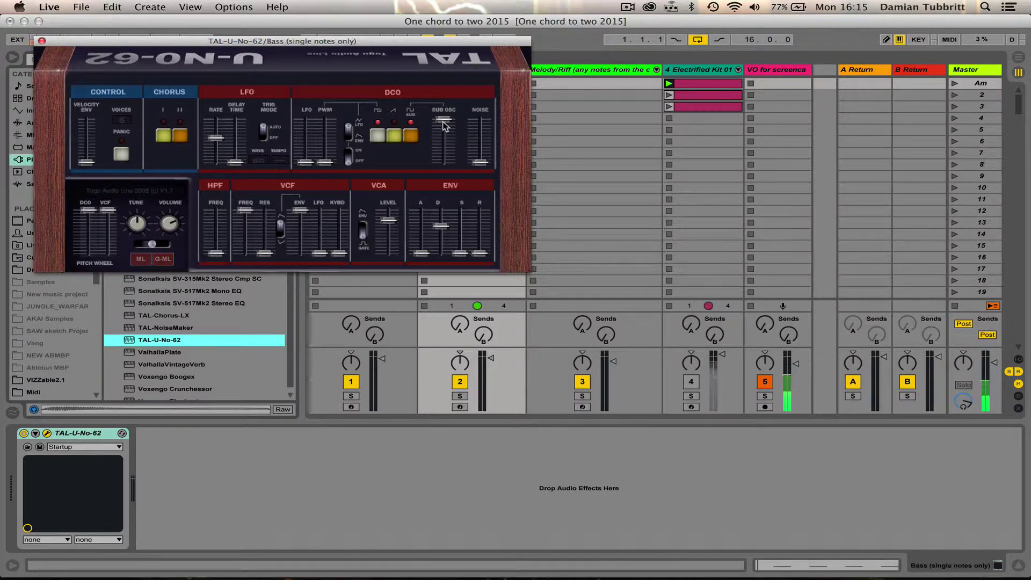
mouse_move(442, 122)
left_mouse_down()
mouse_move(448, 144)
mouse_move(444, 136)
left_mouse_up()
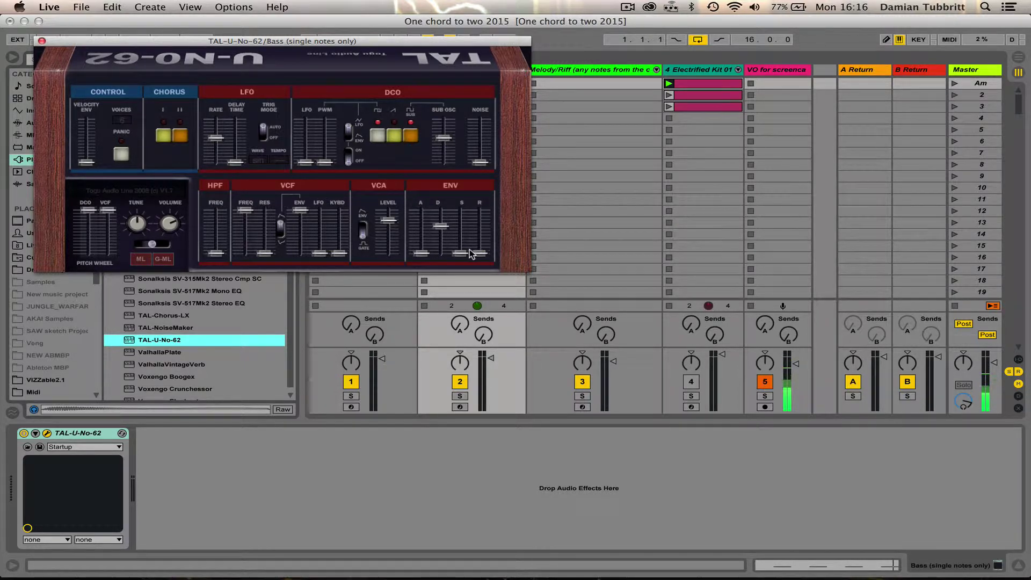
Step: Check the ADSR table in Synth exercises.docx, then pull TAL-U-No-62's VCF FREQ cutoff right down
mouse_move(510, 564)
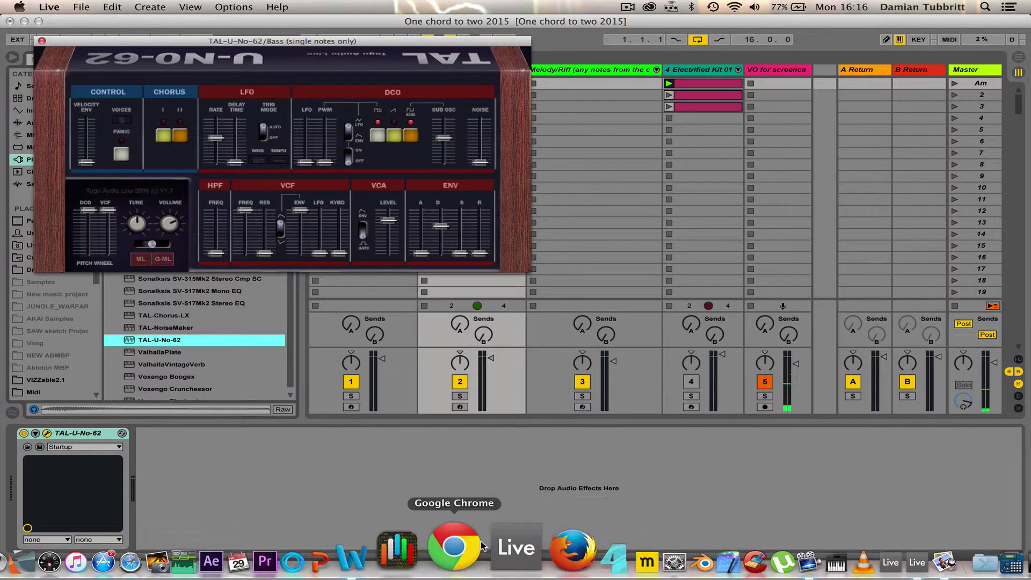
left_click(438, 556)
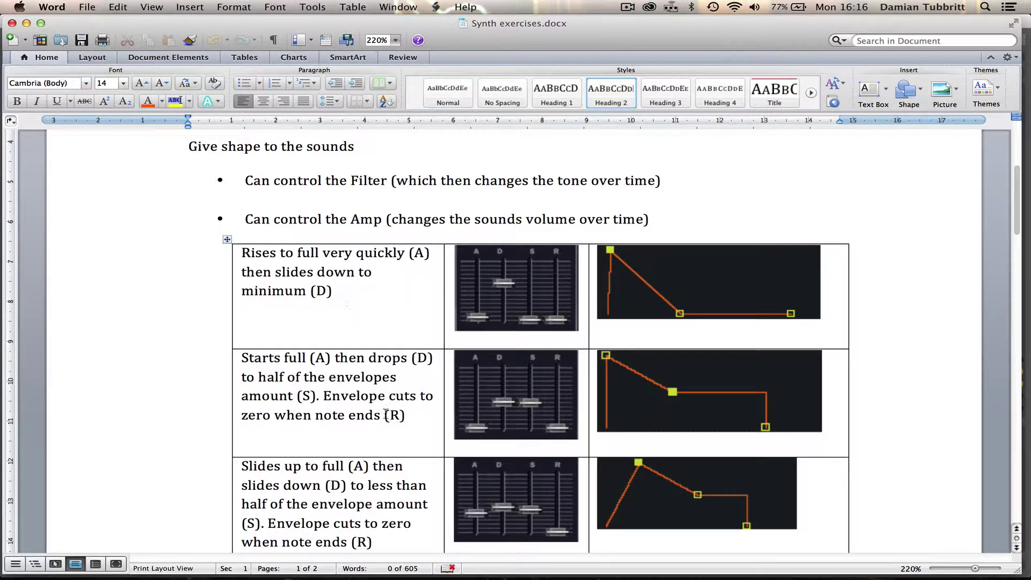
mouse_move(349, 564)
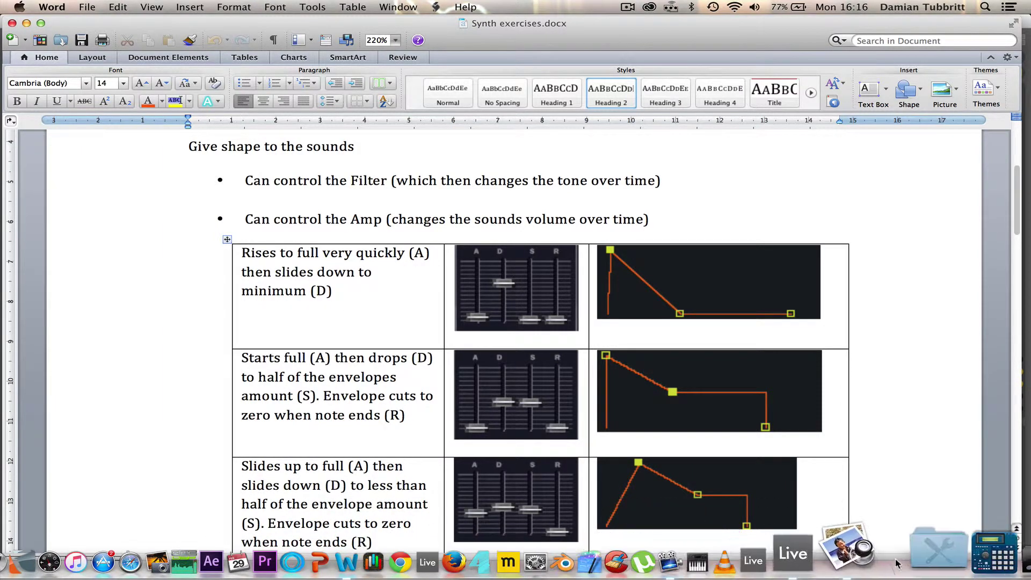
left_click(838, 559)
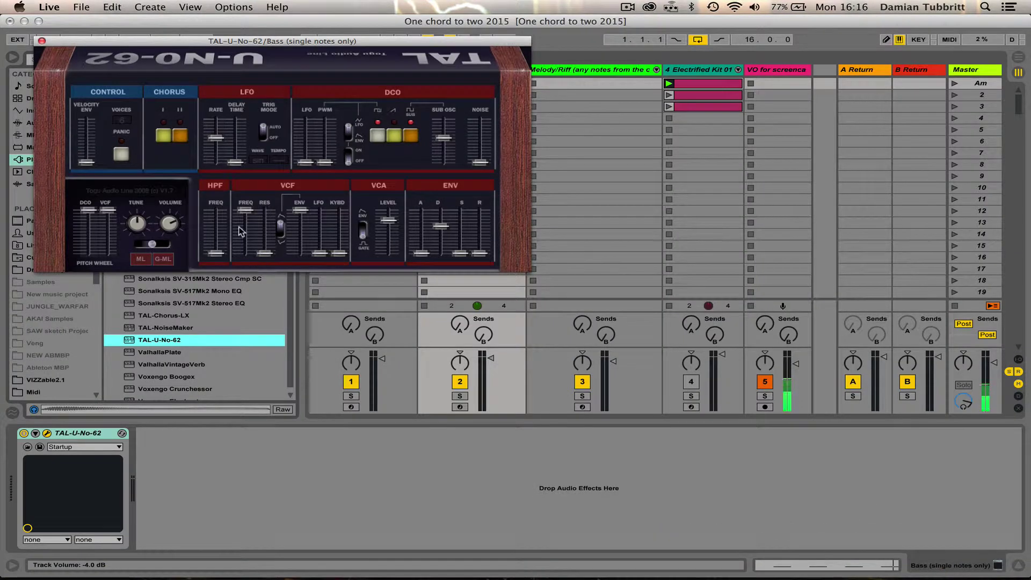
left_click_drag(246, 215, 246, 240)
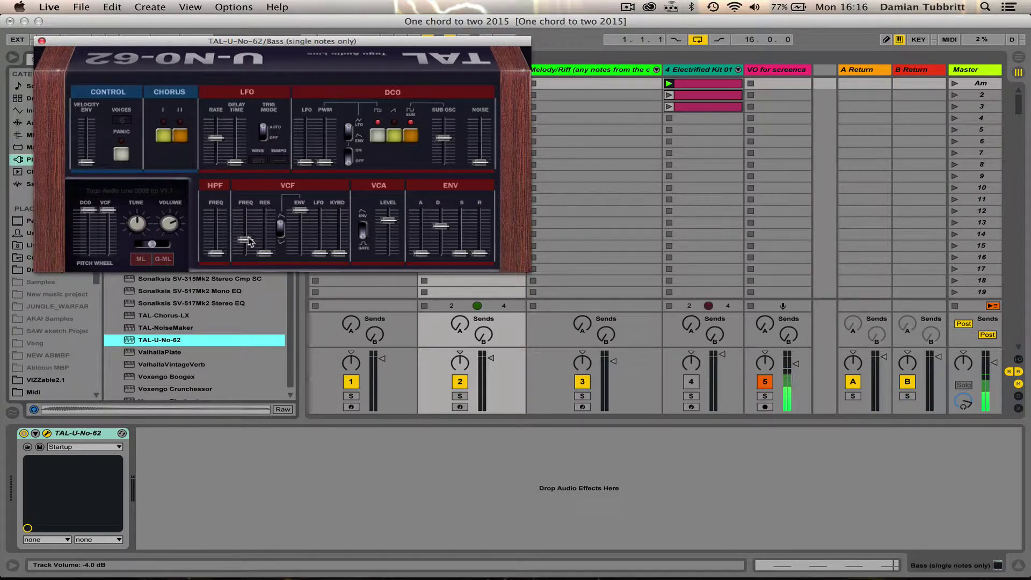
mouse_move(523, 533)
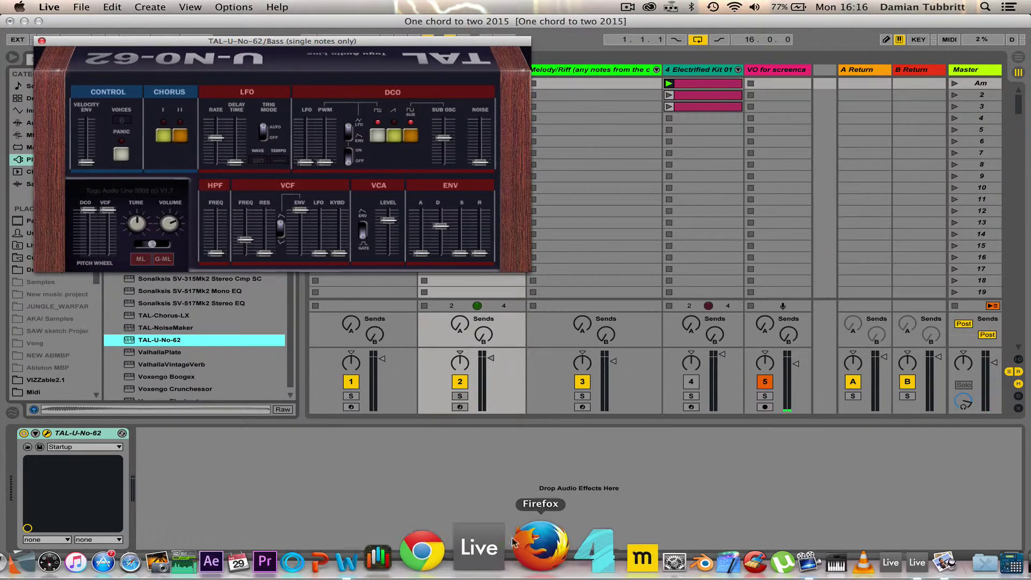
left_click(429, 548)
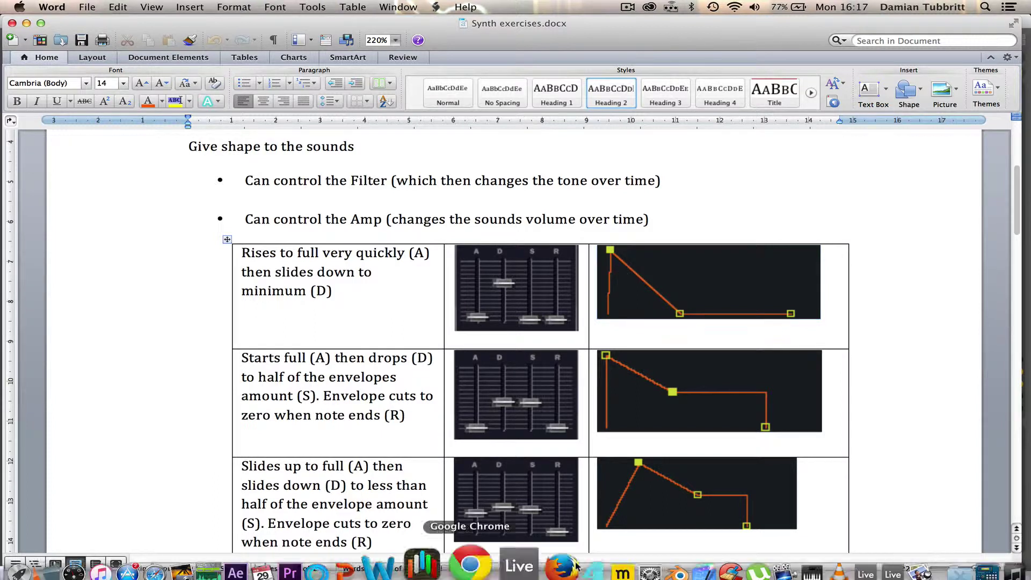
key("ctrl+Up")
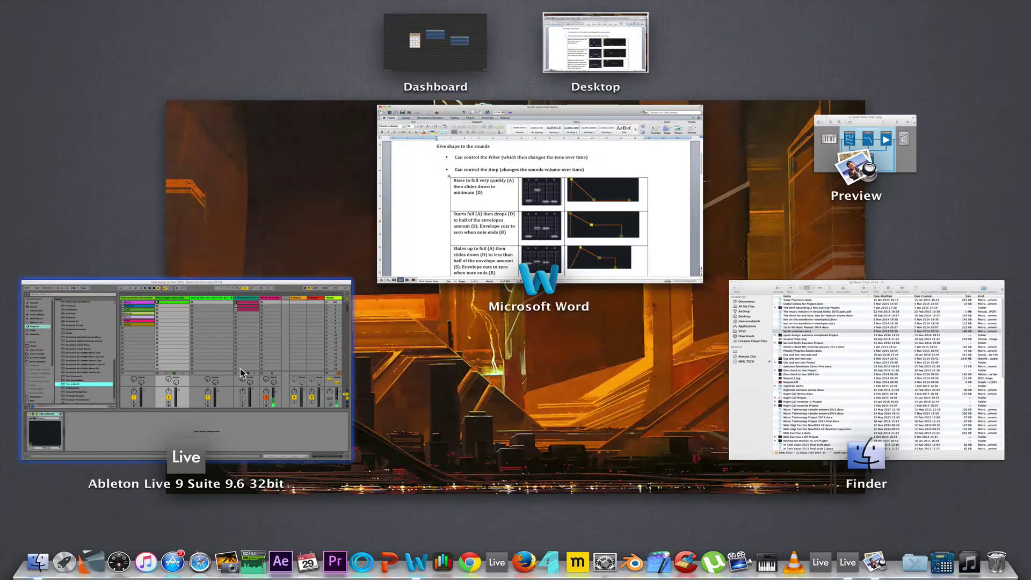
Step: Nudge VCF FREQ up, shorten ENV D slightly, lower VCF ENV, and raise VCF RES
left_click(344, 376)
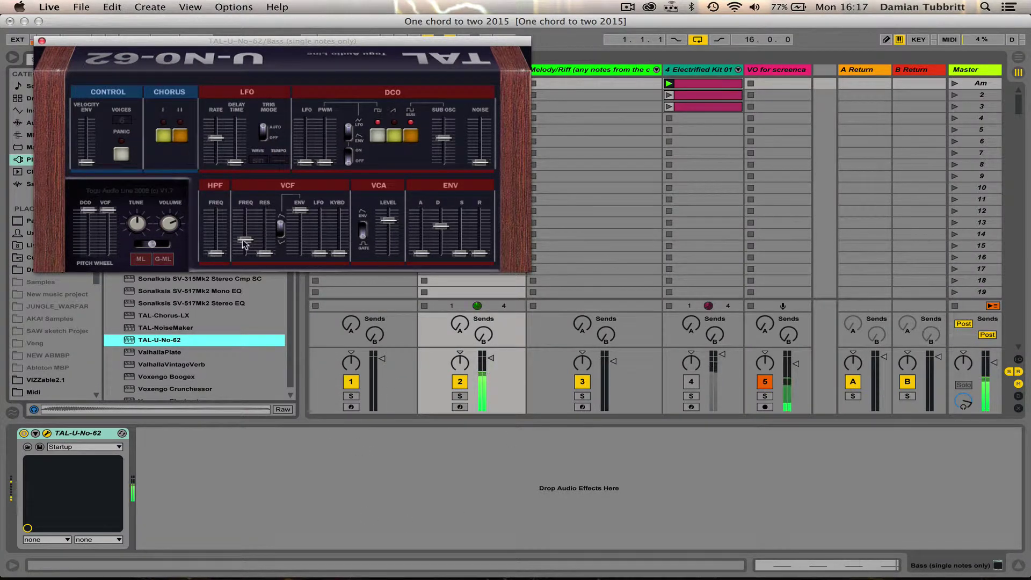
mouse_move(245, 239)
left_mouse_down()
mouse_move(245, 217)
mouse_move(246, 244)
left_mouse_up()
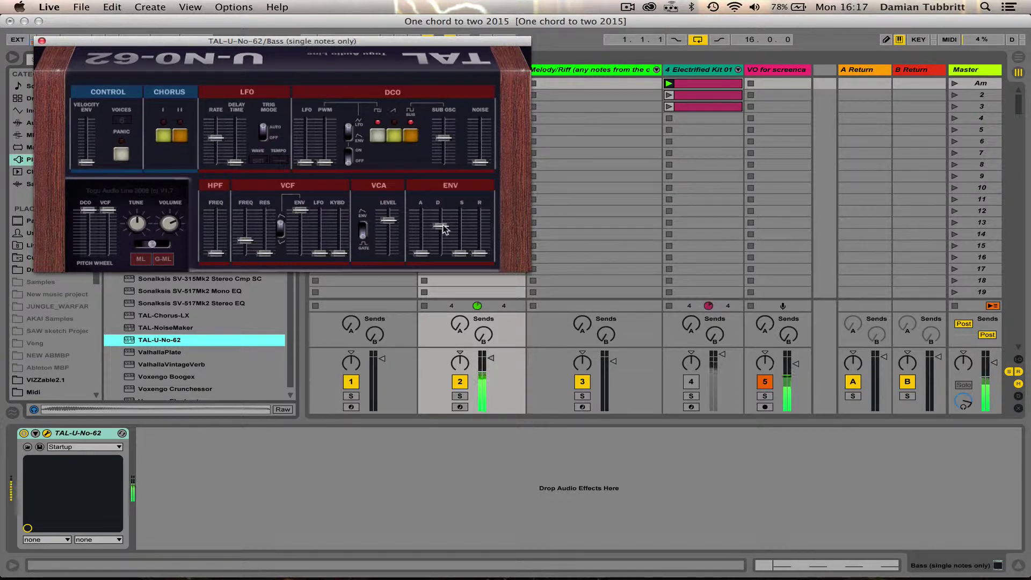
left_click_drag(441, 228, 442, 231)
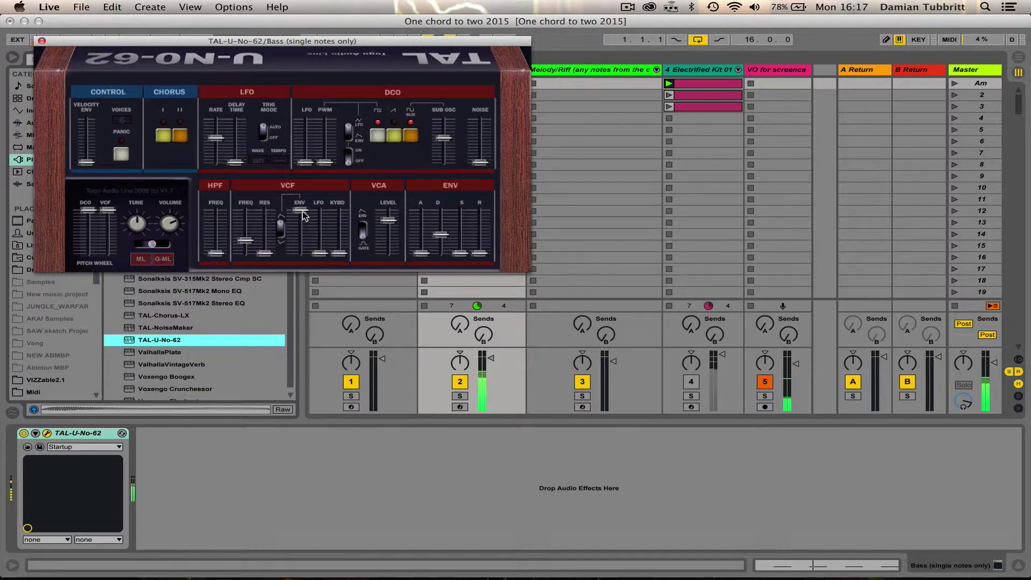
left_click_drag(300, 210, 301, 229)
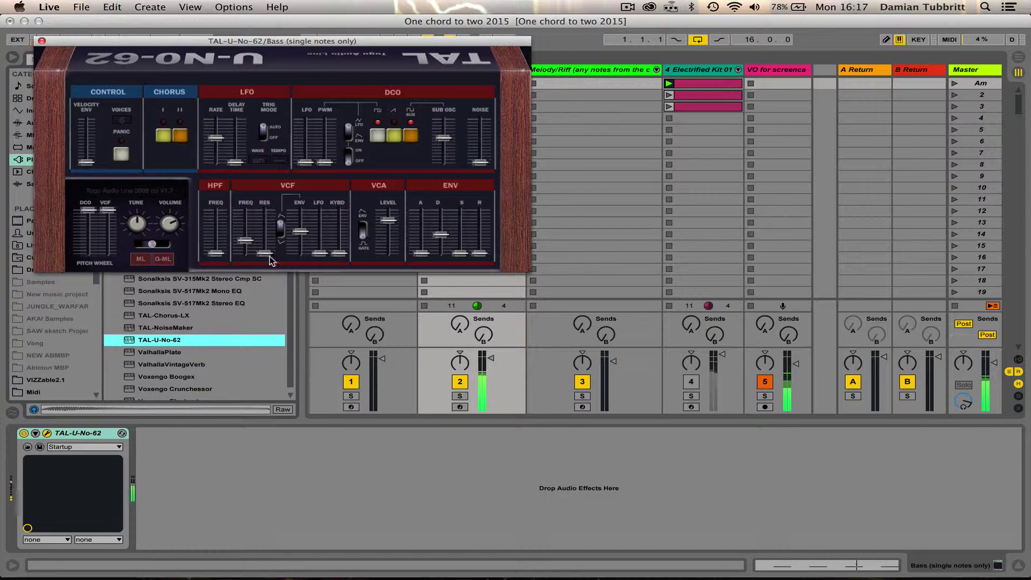
left_click_drag(264, 255, 261, 234)
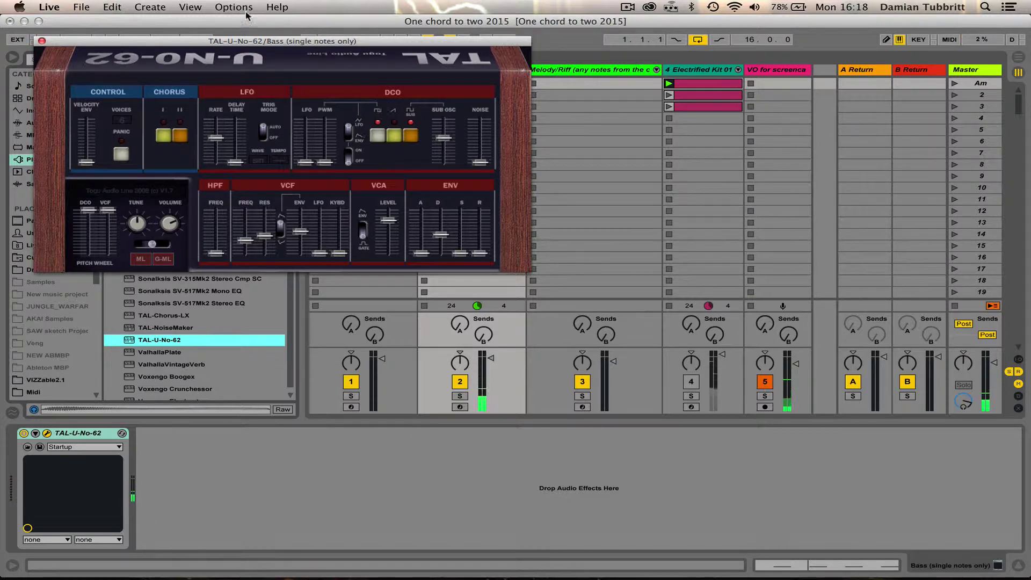
Step: Move the synth window off the clip grid, reactivate Electrified Kit 01, and start playback
left_click_drag(233, 41, 892, 167)
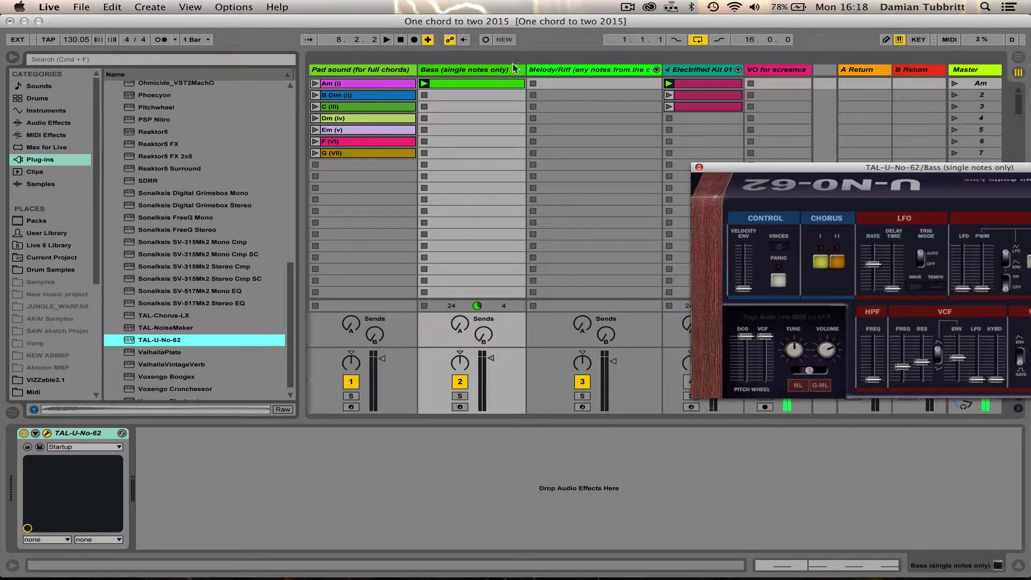
left_click(483, 87)
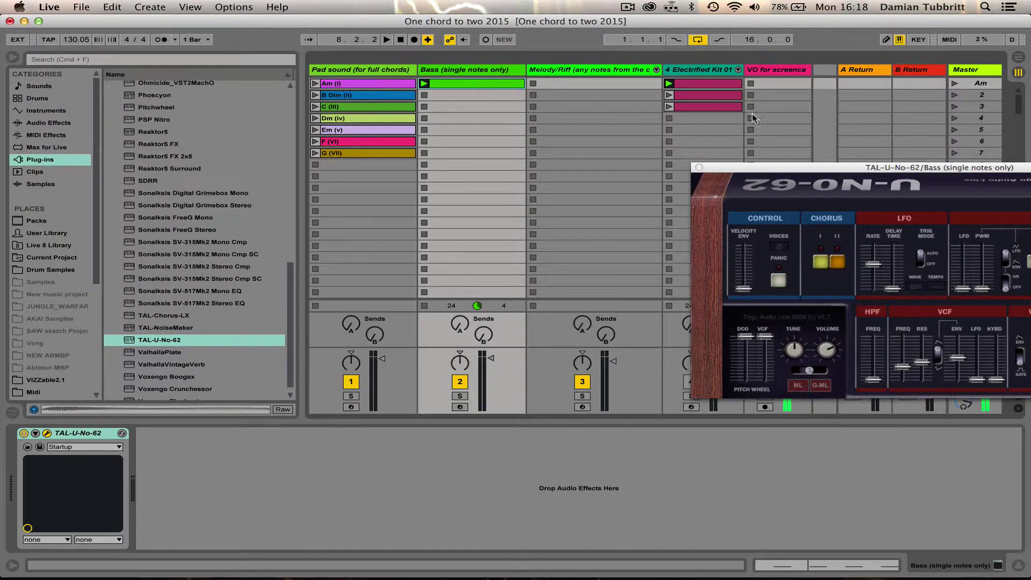
left_click_drag(745, 167, 849, 247)
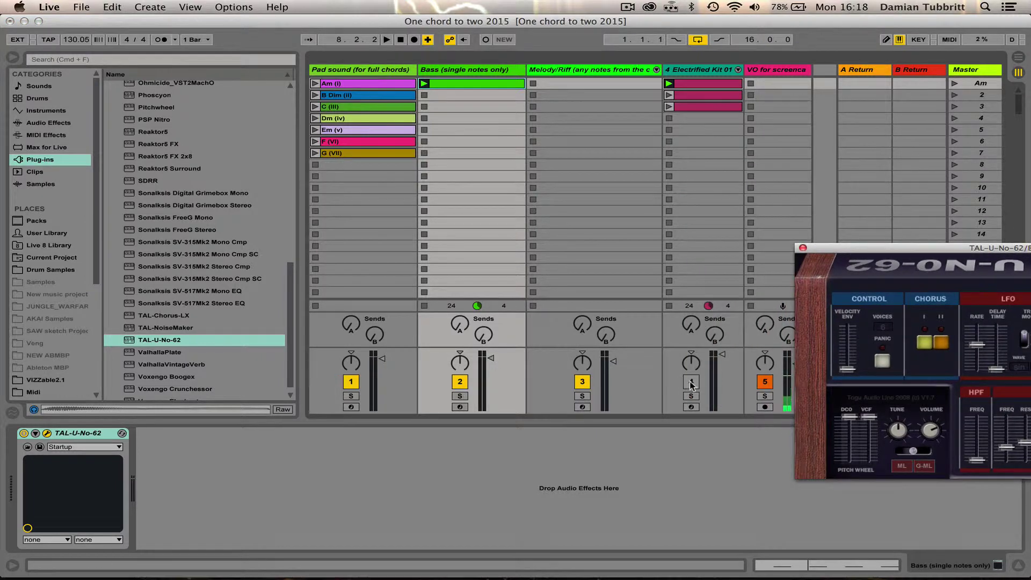
left_click(691, 383)
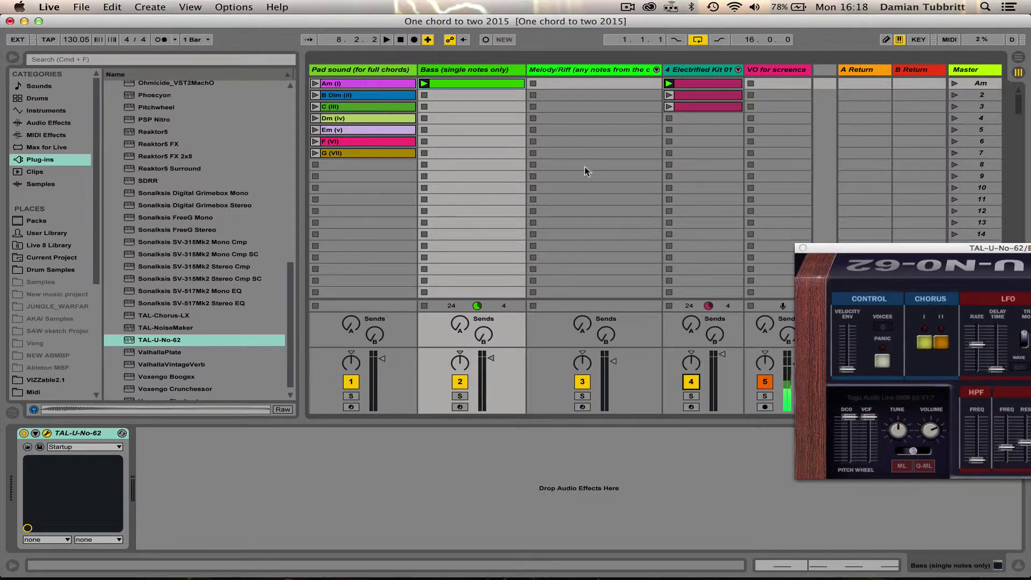
key("space")
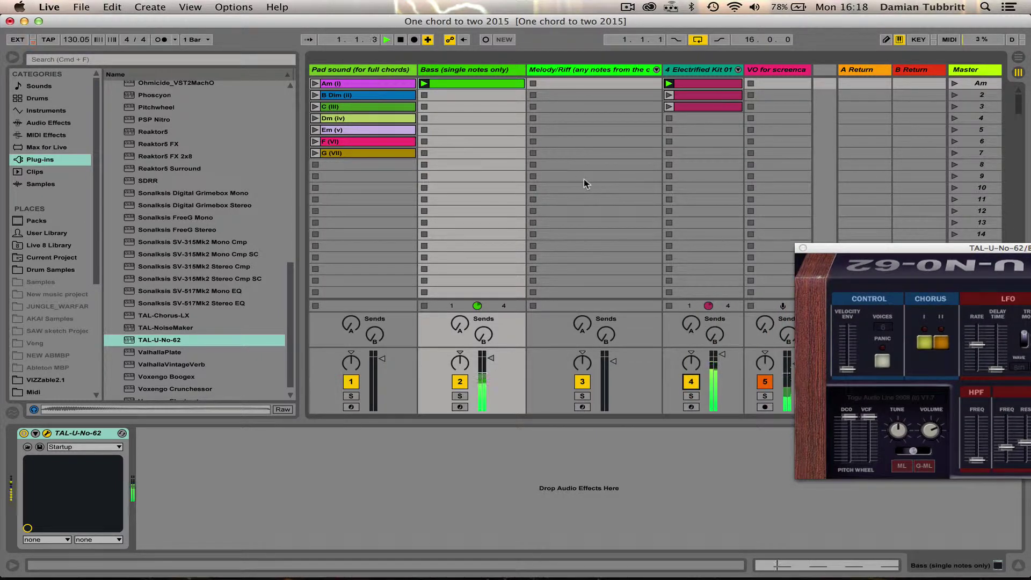
Step: Duplicate the Bass clip and move the copy into the Dm (iv) row
right_click(476, 86)
key("Escape")
right_click(476, 86)
left_click(507, 111)
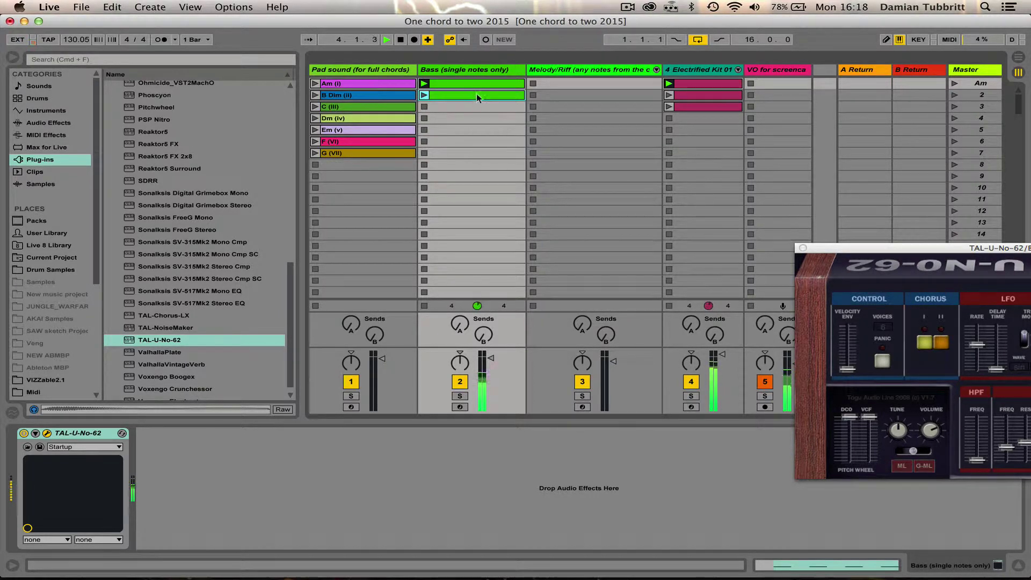
left_click_drag(476, 96, 471, 118)
Step: Open the copied Bass clip and cut the first A1 notes into duplicated sixteenths
double_click(471, 118)
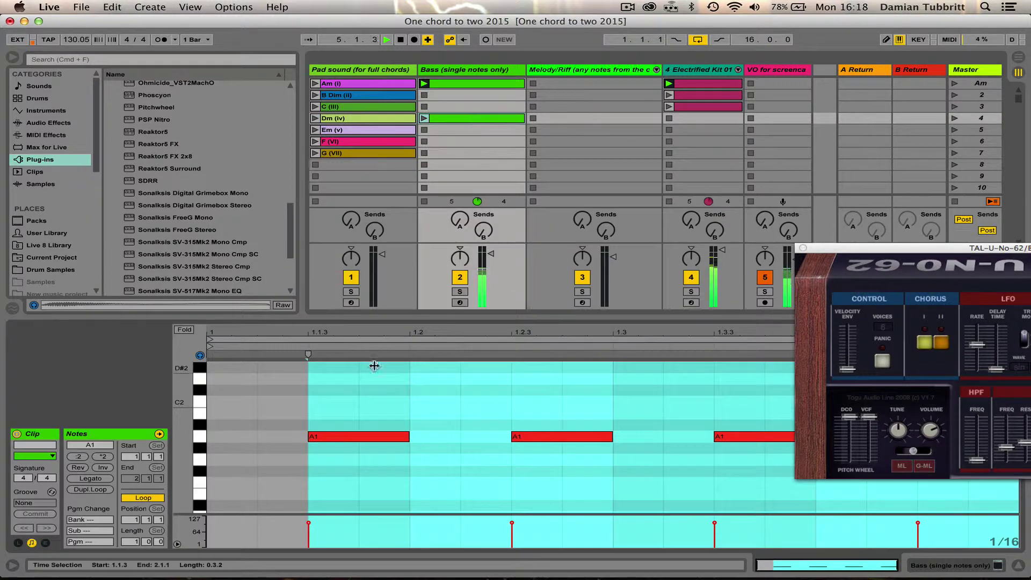
left_click(803, 248)
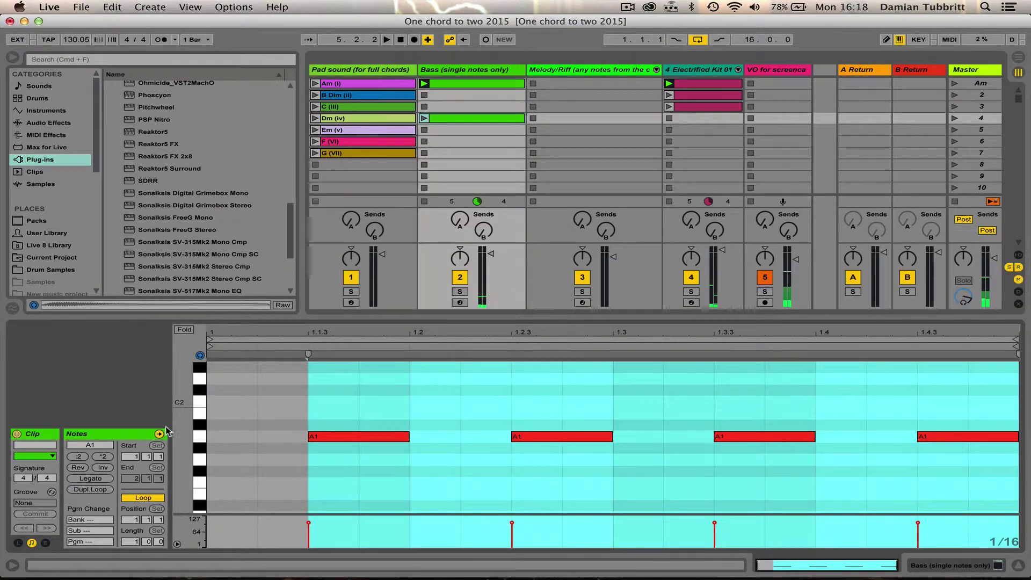
left_click_drag(200, 437, 173, 436)
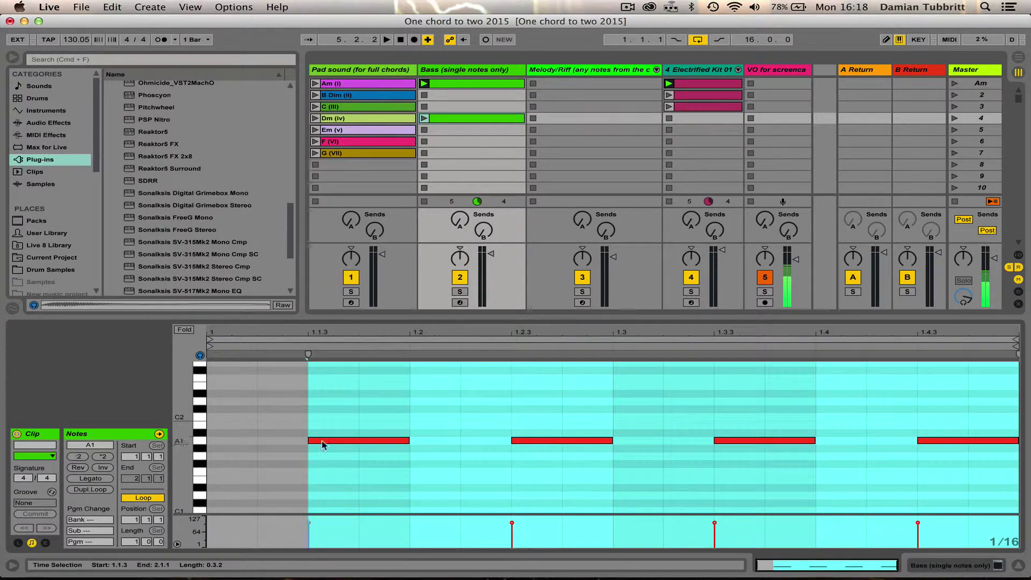
left_click_drag(409, 440, 359, 441)
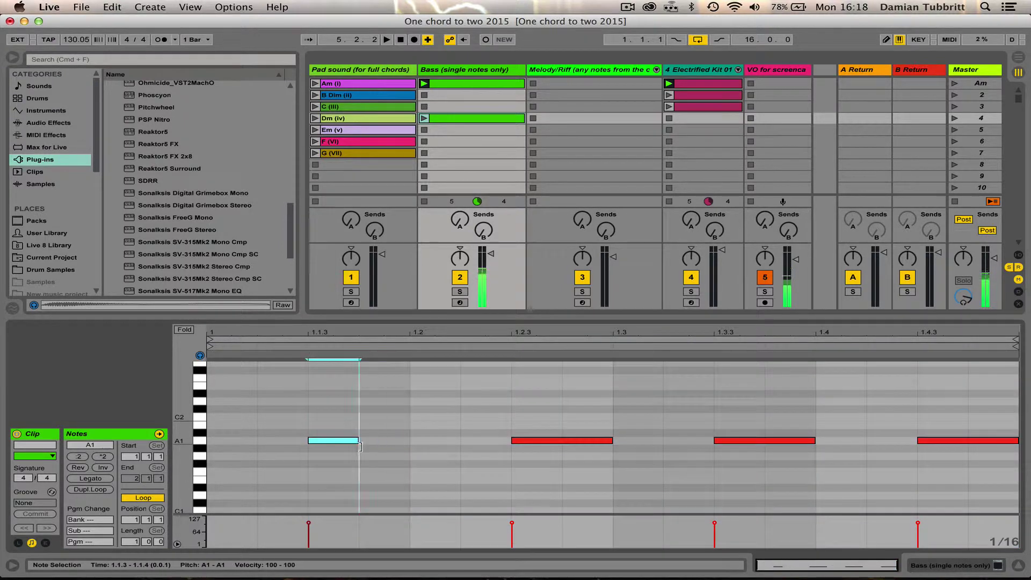
key("super+d")
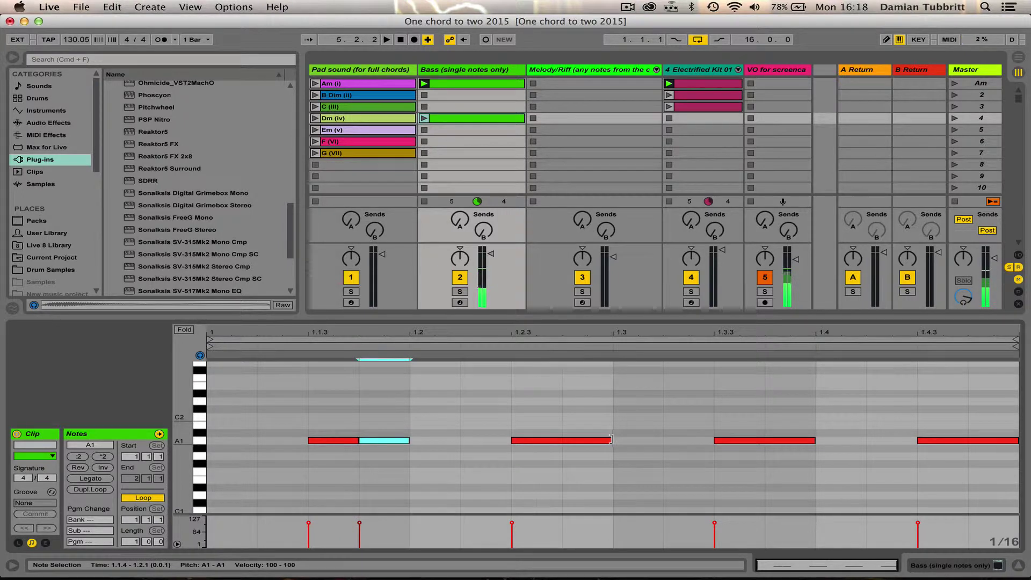
left_click_drag(613, 440, 576, 440)
key("super+d")
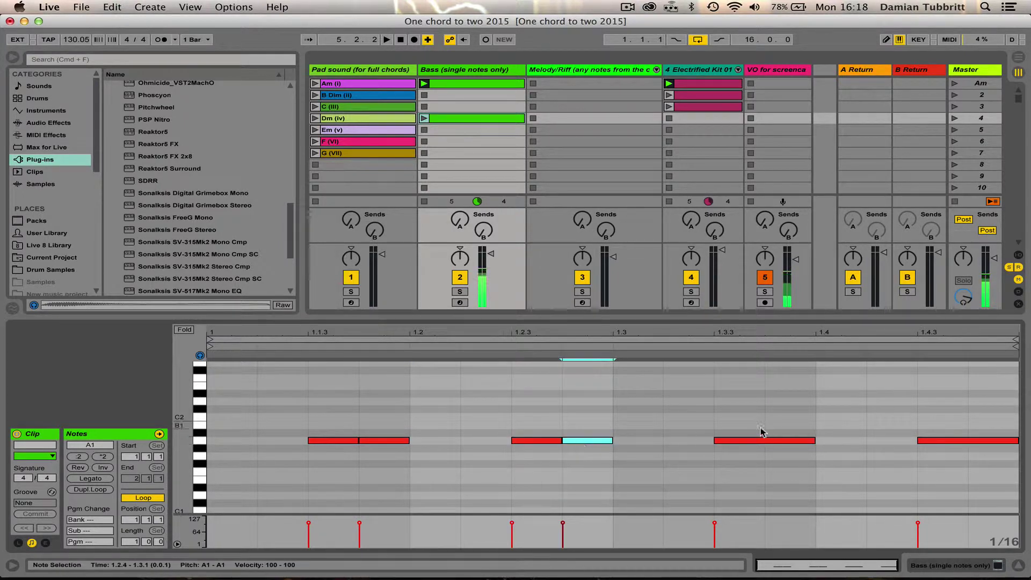
left_click(736, 440)
key("Delete")
Step: Draw A1 sixteenths at 1.3.3, 1.3.4, 1.4.3 and 1.4.4 in place of the long notes
key("b")
left_click(740, 441)
left_click(790, 440)
left_click(924, 440)
left_click(945, 440)
left_click(994, 441)
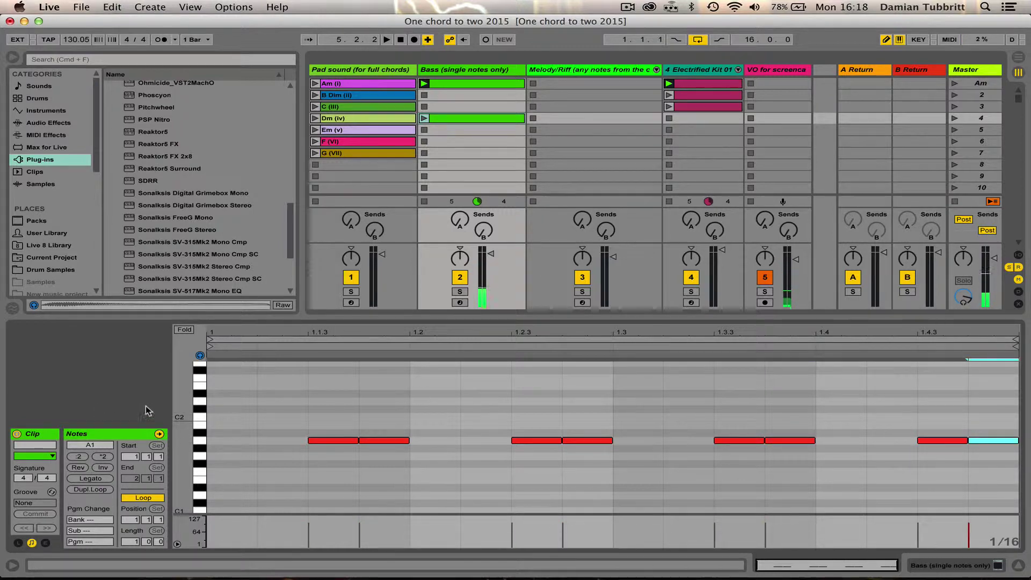
Step: Replace the A1 at 1.1.4 with an F2 and the one at 1.2.3 with a D2, then audition
left_click_drag(200, 410, 212, 423)
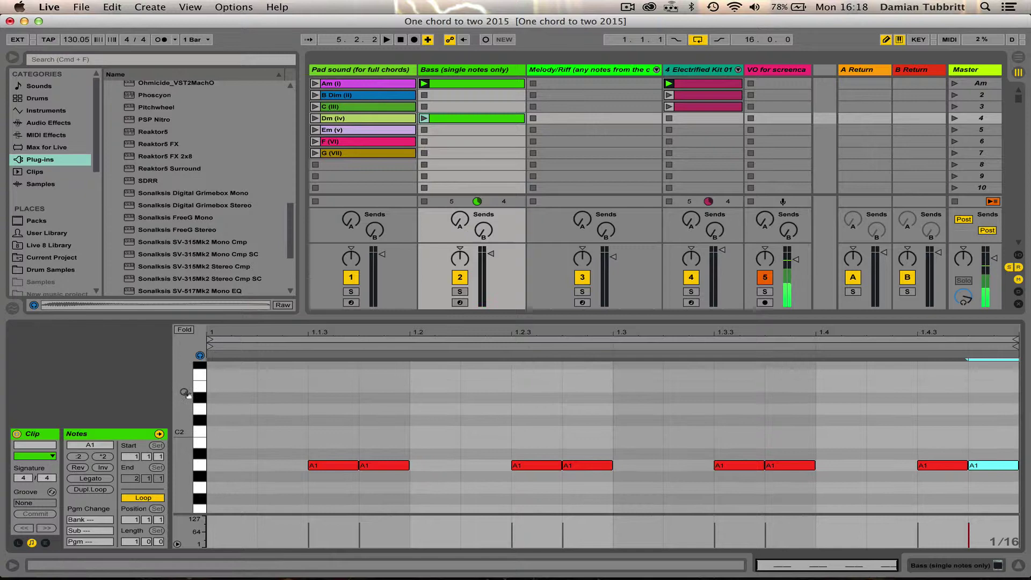
left_click(380, 466)
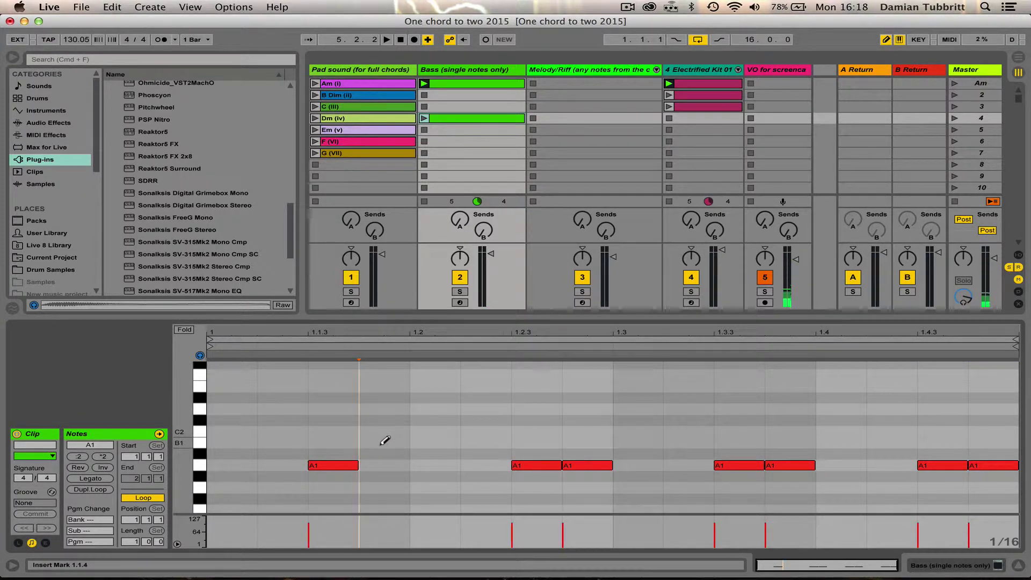
left_click(379, 375)
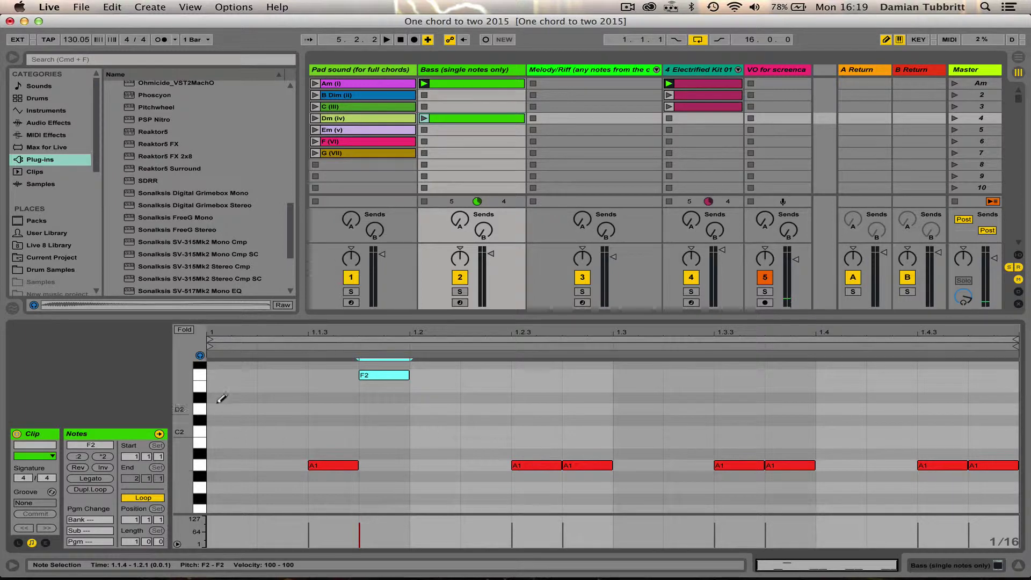
left_click(304, 412)
left_click(539, 409)
left_click(536, 464)
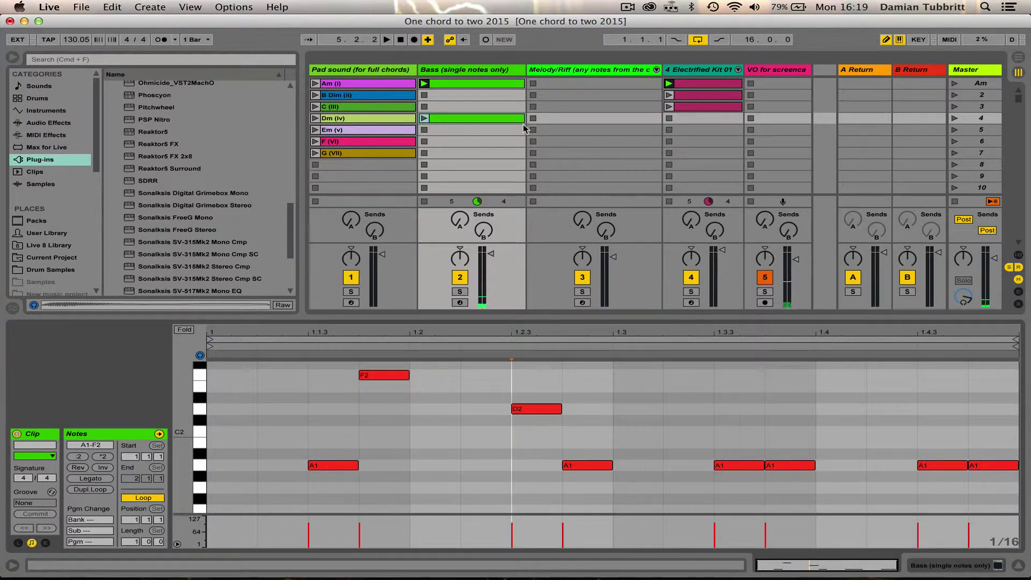
key("Return")
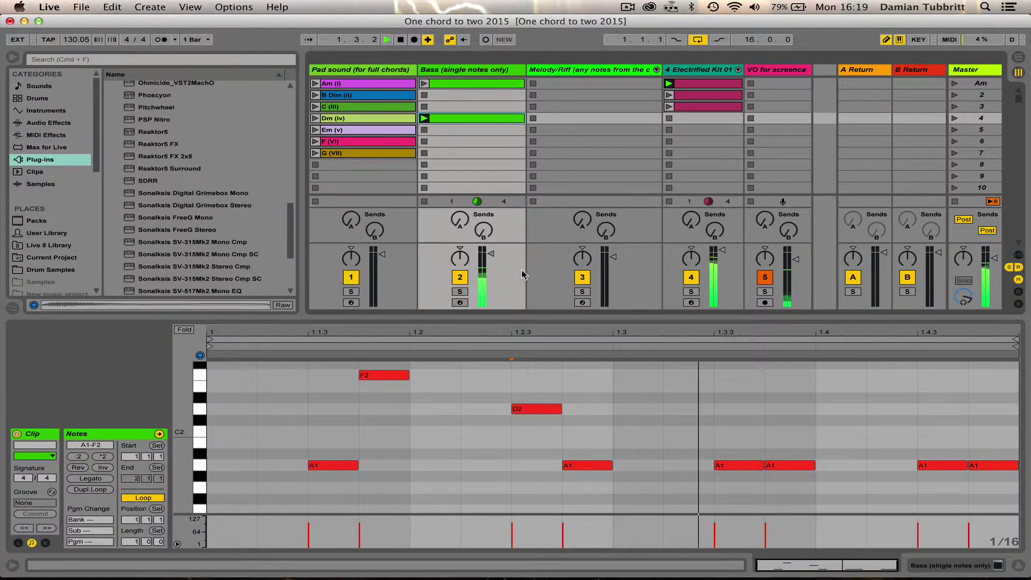
key("space")
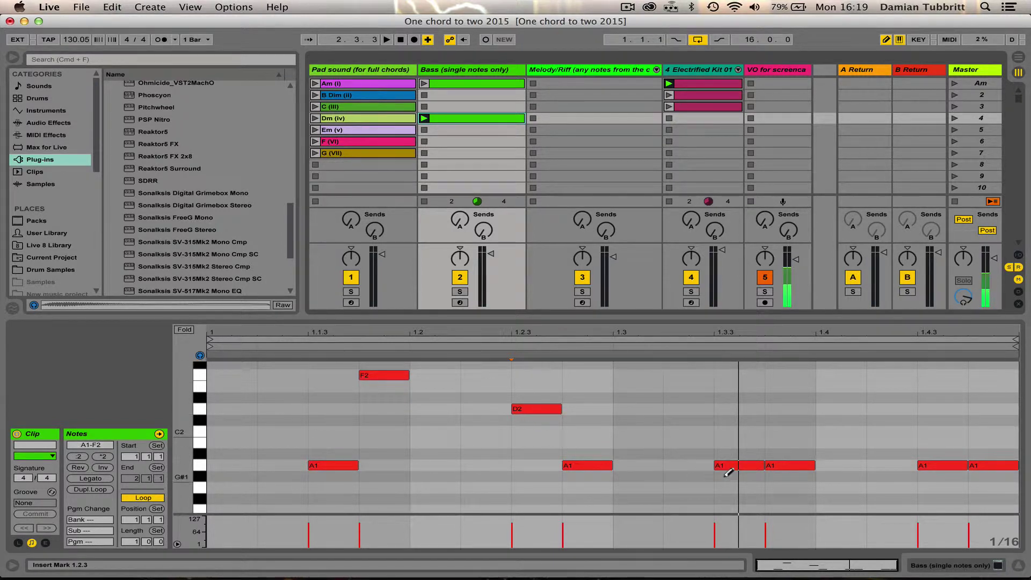
Step: Replace the A1 at 1.3.3 with a D2 and the one at 1.4.3 with an F2, and play
left_click(740, 403)
left_click(741, 465)
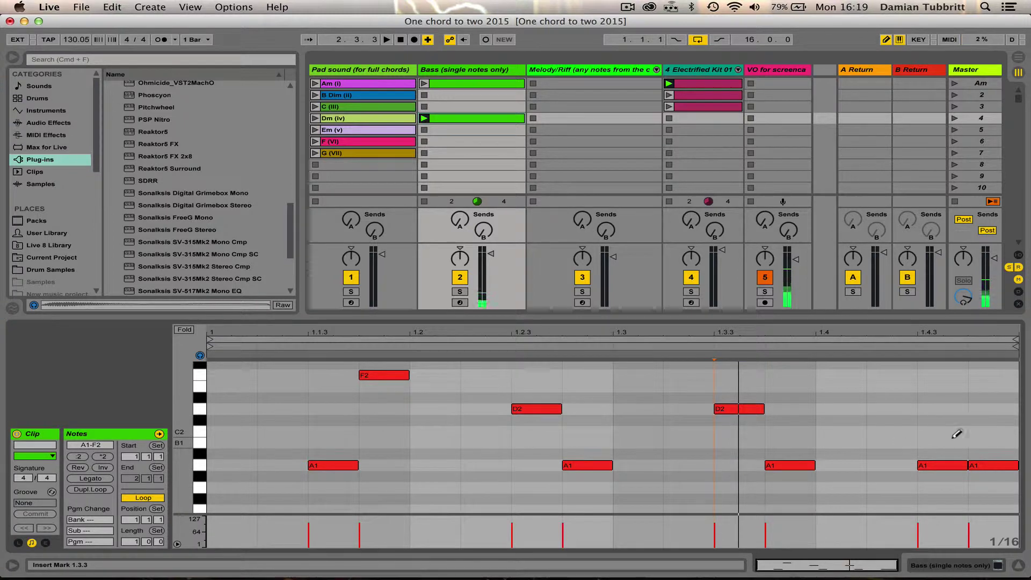
left_click(932, 375)
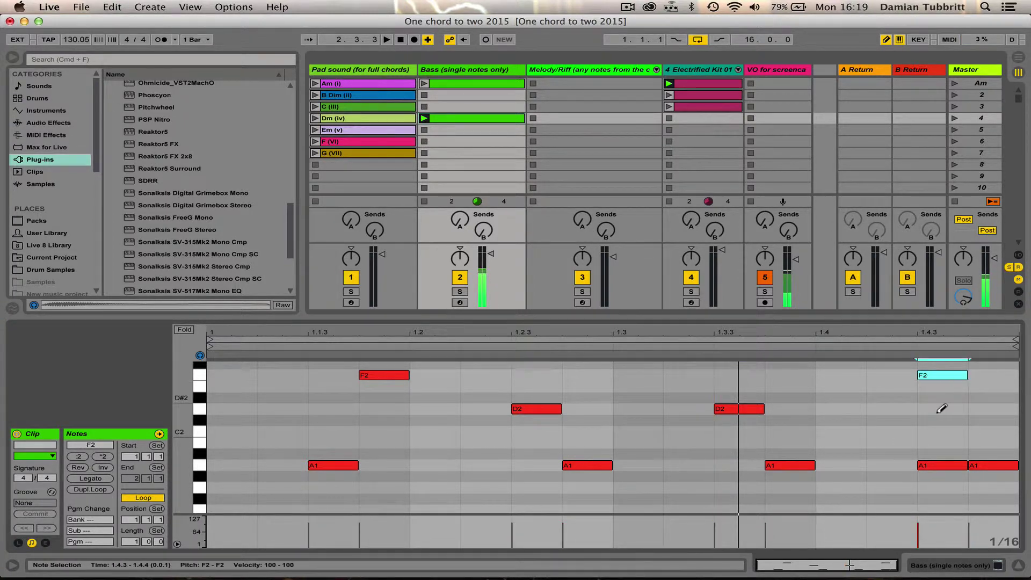
left_click(941, 465)
key("space")
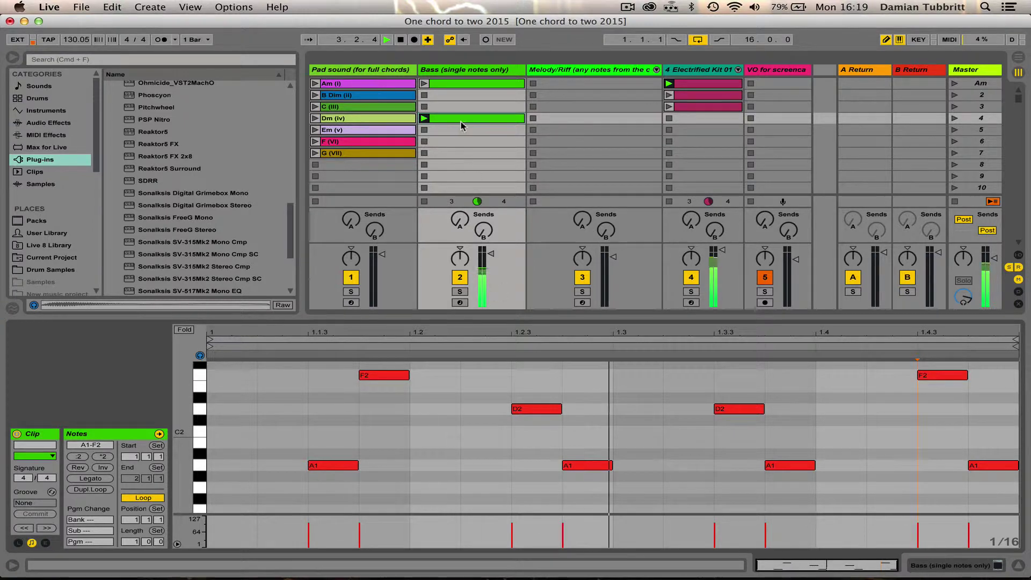
Step: In the TAL-U-No-62 panel, push VCF keyboard tracking up in stages and nudge the cutoff, then stop playback
double_click(463, 69)
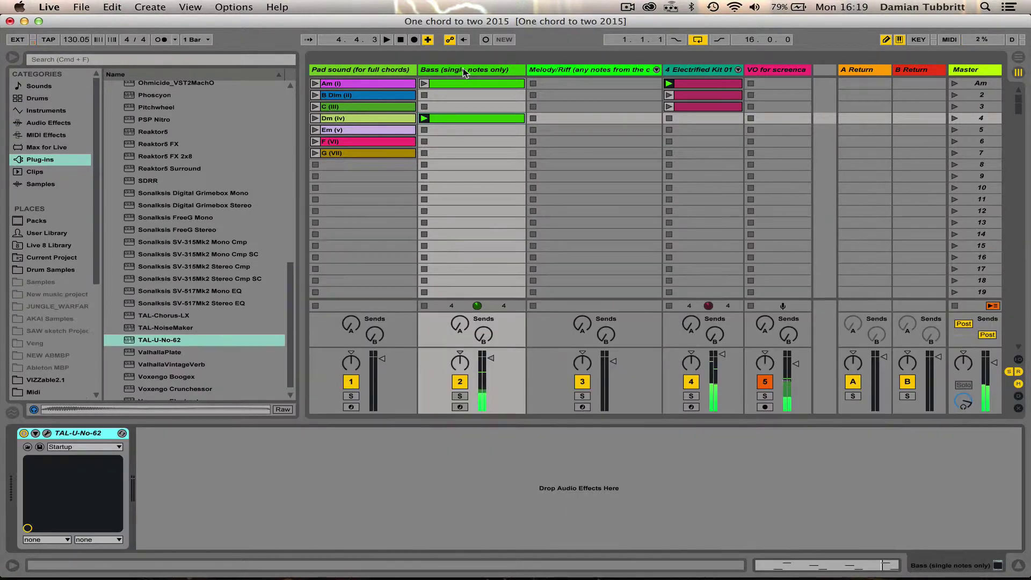
left_click(41, 447)
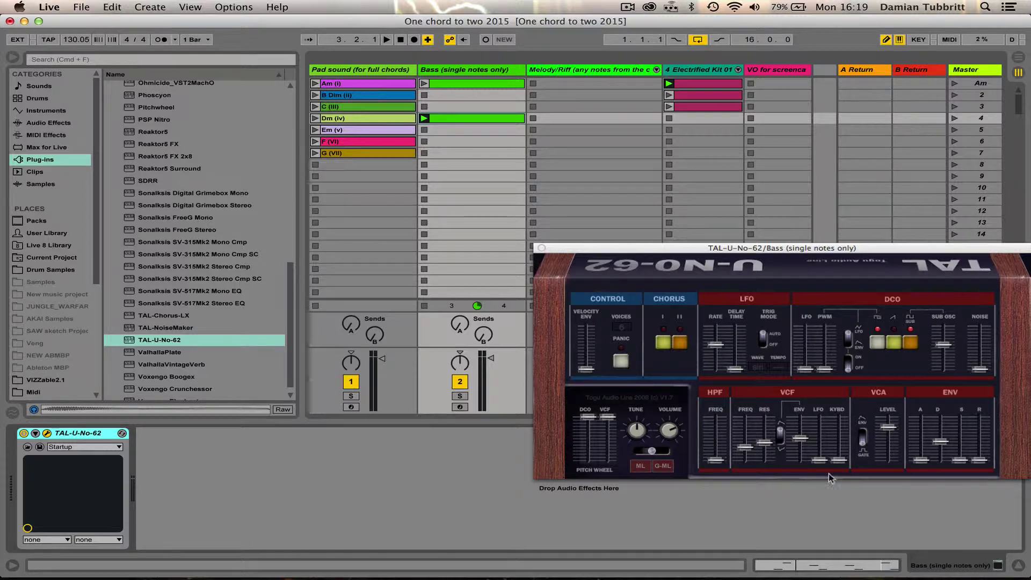
left_click_drag(836, 460, 834, 438)
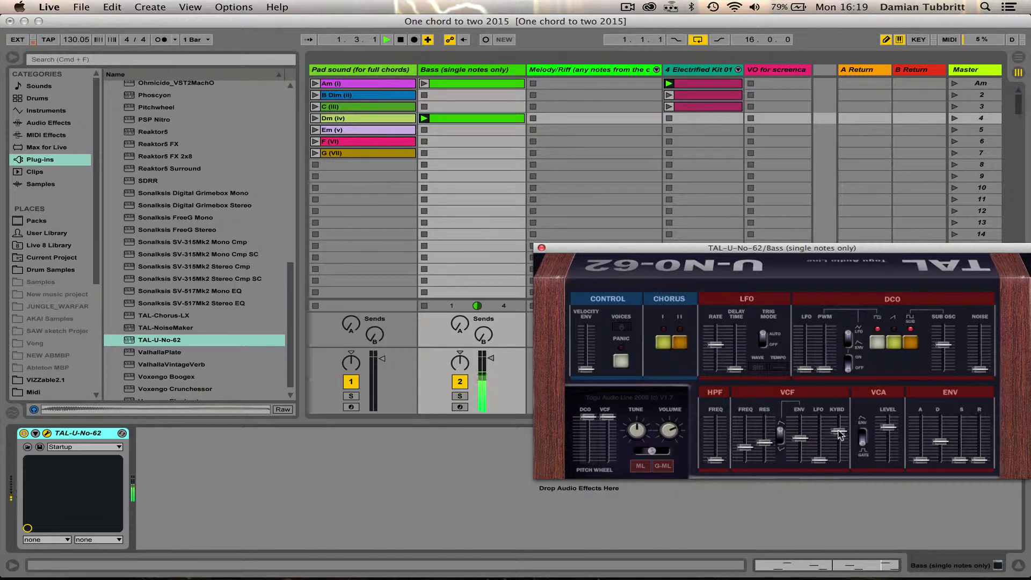
left_click_drag(839, 433, 839, 429)
left_click_drag(745, 452, 743, 450)
left_click_drag(838, 431, 838, 419)
key("space")
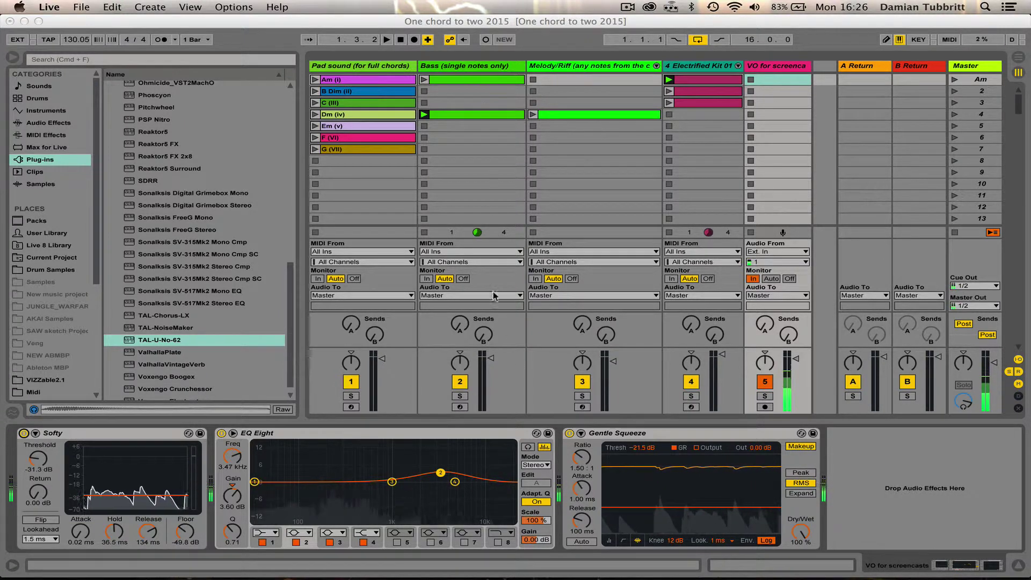
Step: Briefly solo the Bass, mute the 4 Electrified Kit 01 drums, replay, and open the Dm bass clip
left_click(495, 261)
key("space")
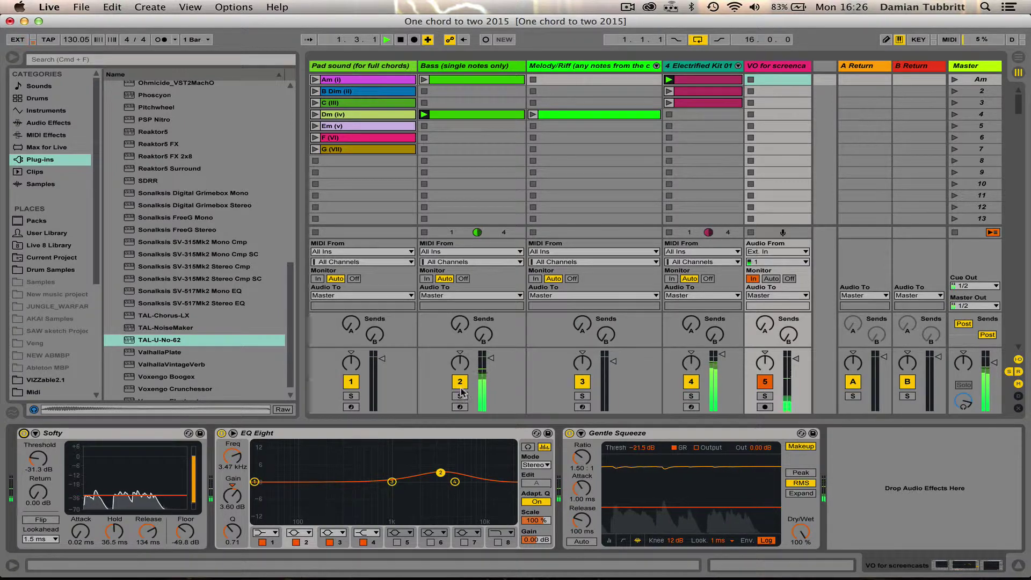
left_click(459, 395)
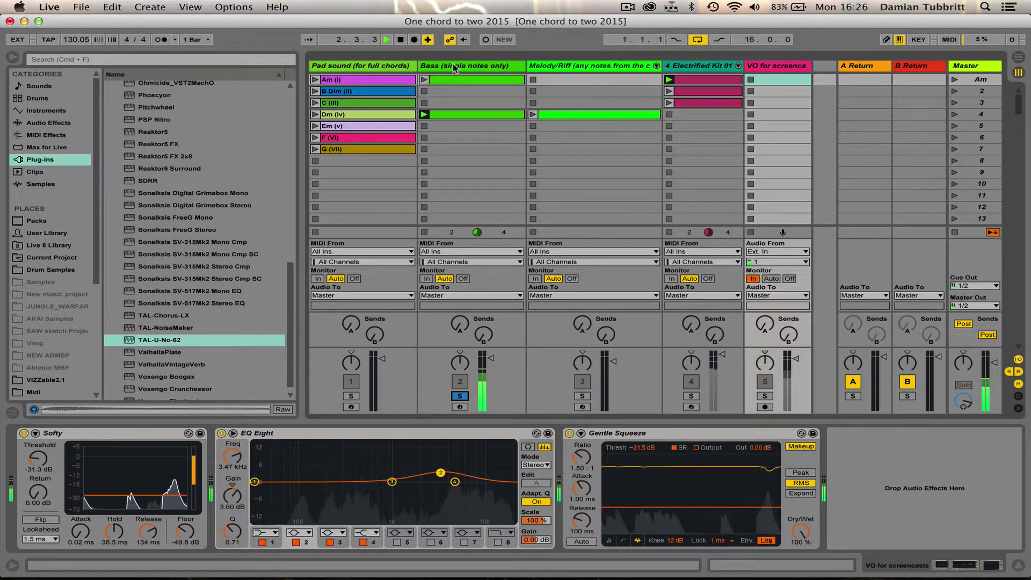
left_click(460, 395)
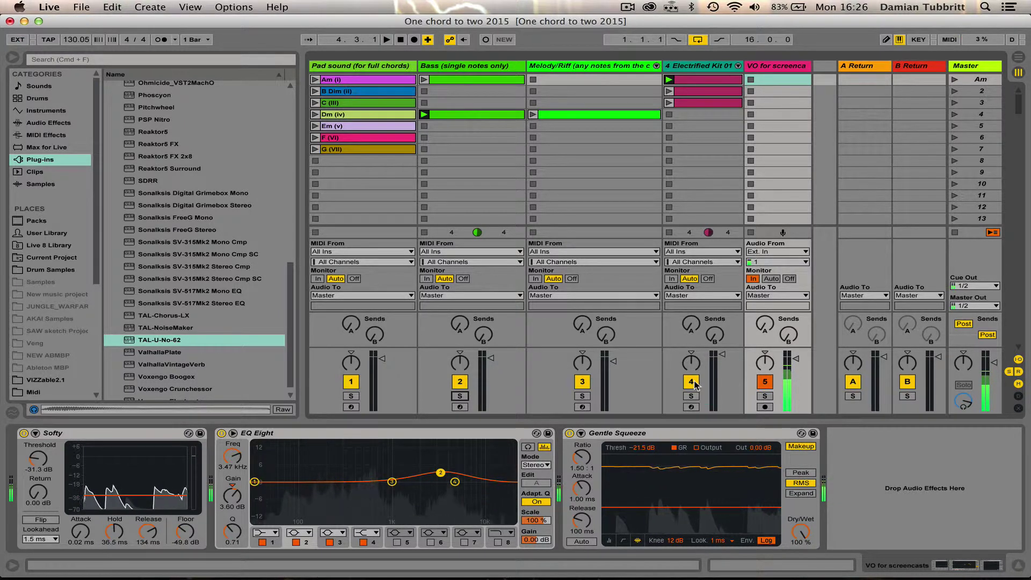
left_click(691, 382)
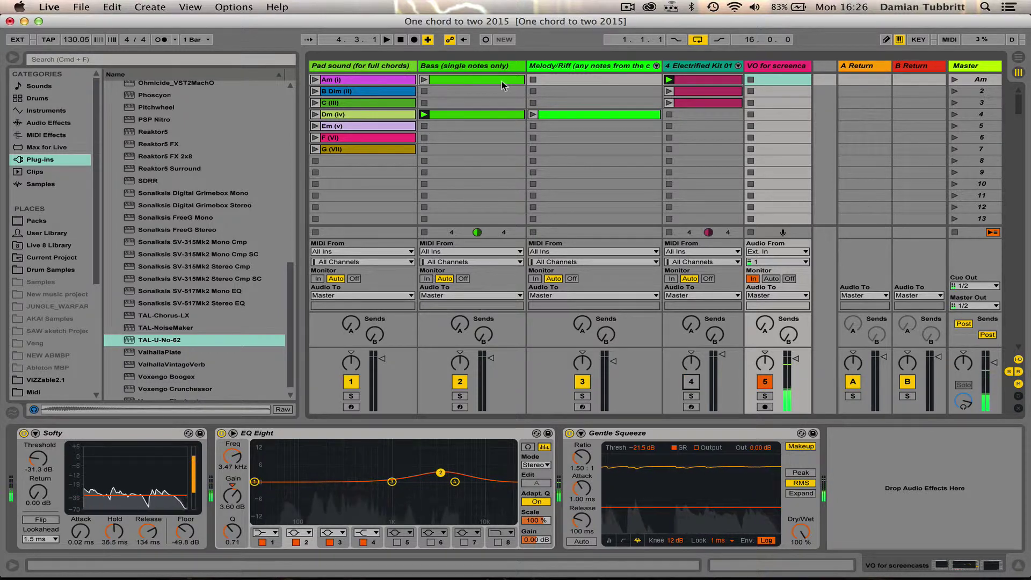
key("space")
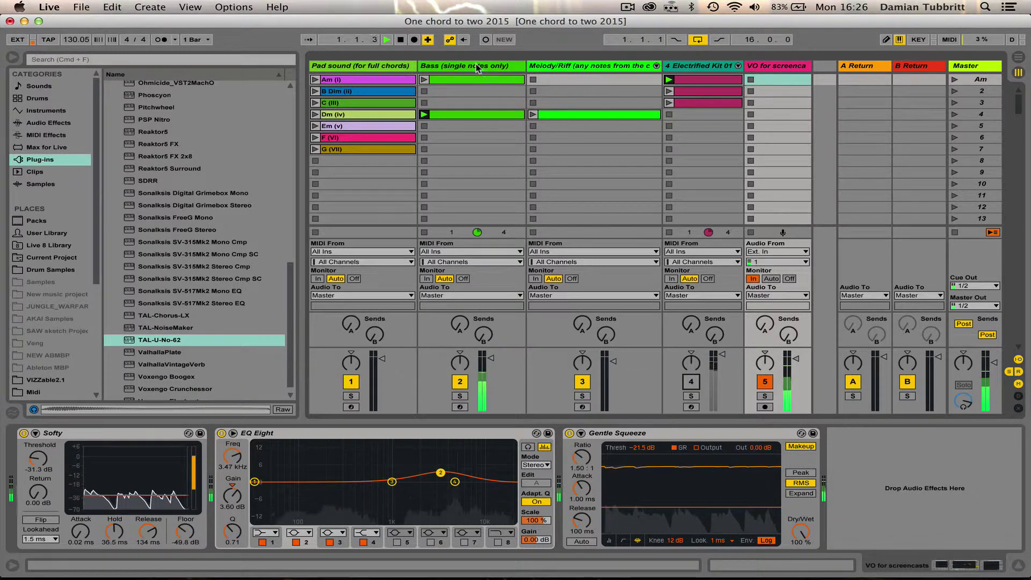
left_click(475, 66)
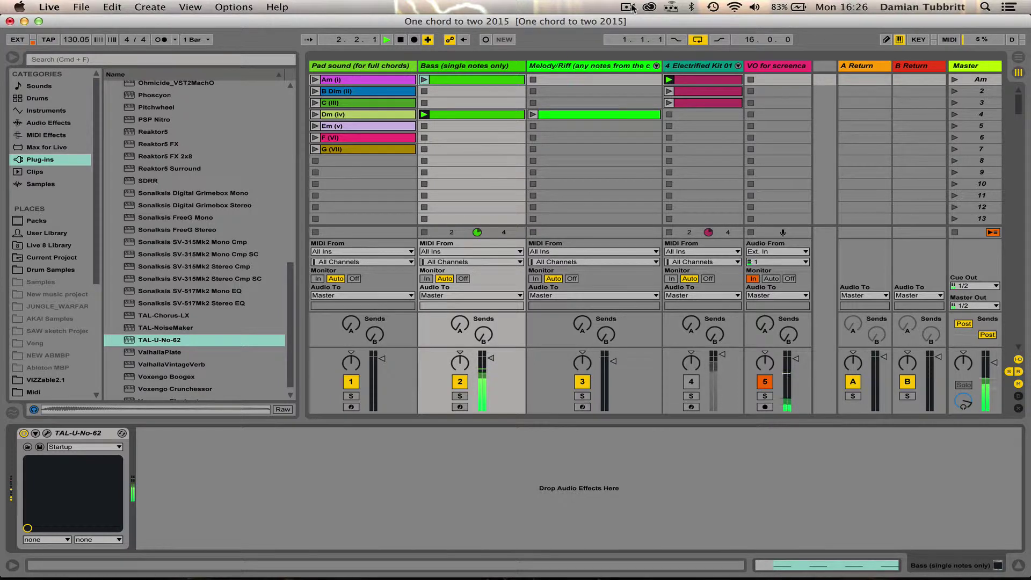
double_click(493, 111)
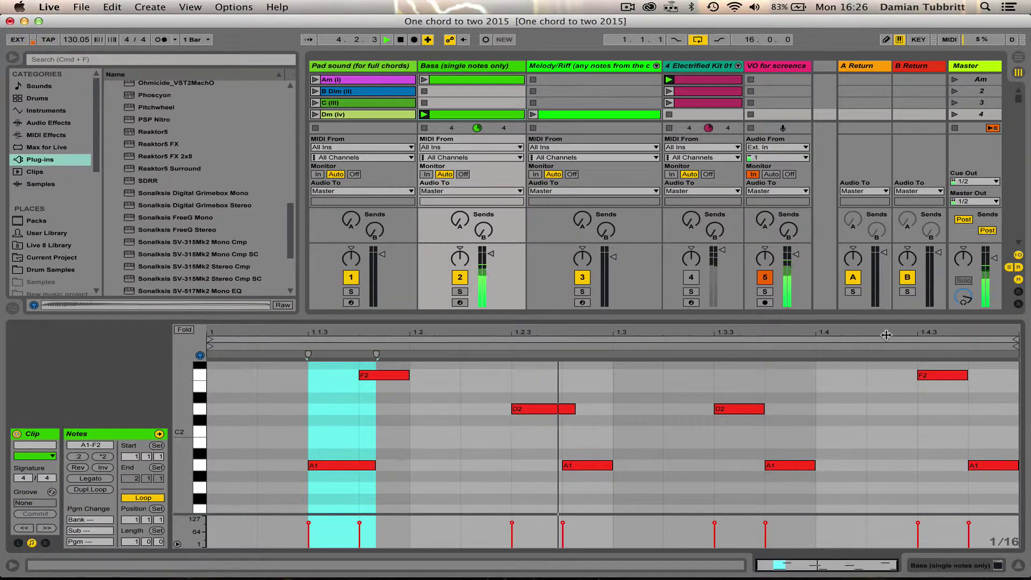
Step: Shift the 1.4.3 F2 and A1 a sixteenth earlier and longer, and stretch the 1.2.4 A1 to 1.3.2
left_click(948, 353)
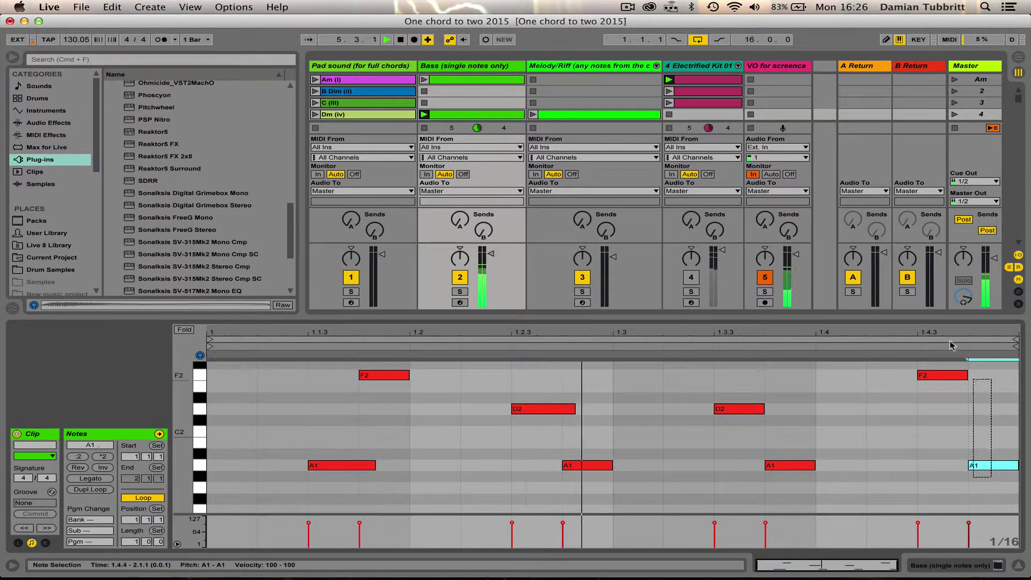
left_click_drag(962, 375, 908, 376)
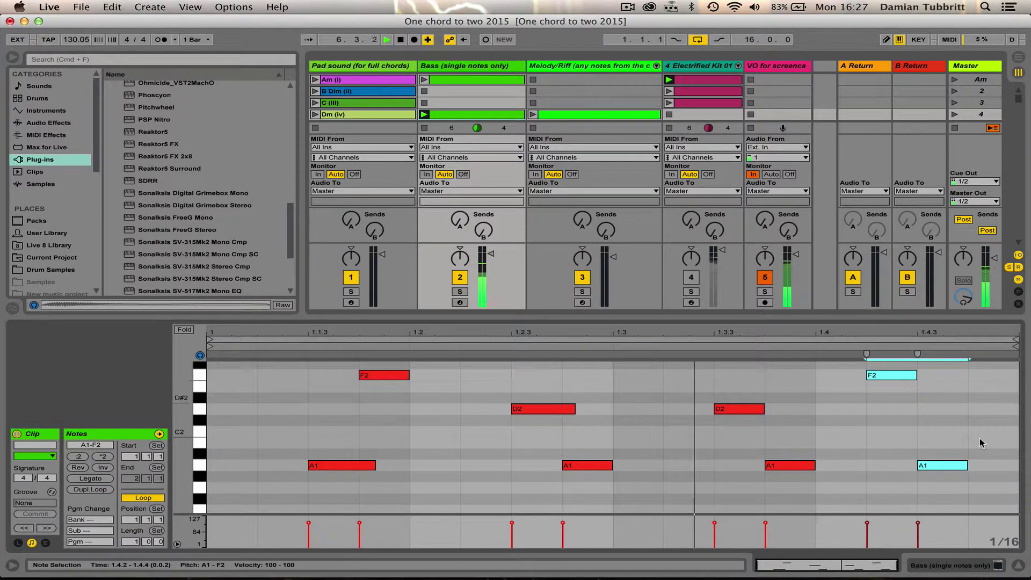
key("shift+Right")
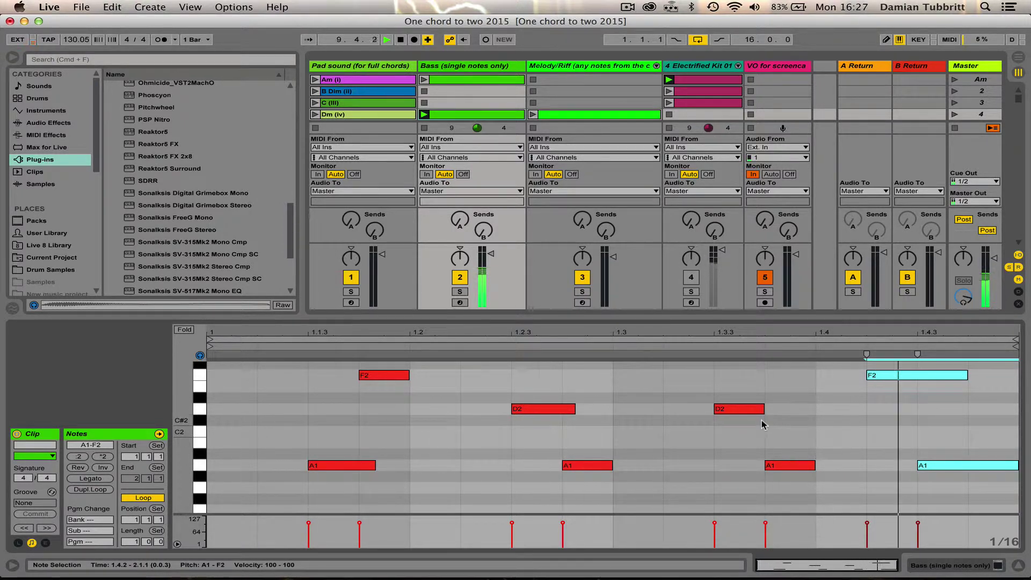
left_click_drag(612, 465, 665, 467)
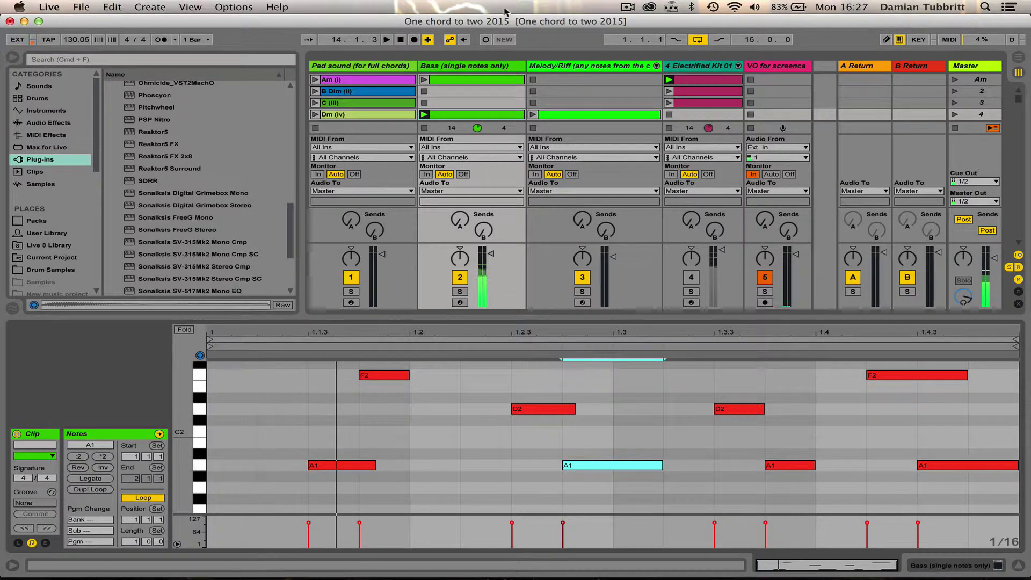
key("shift+Tab")
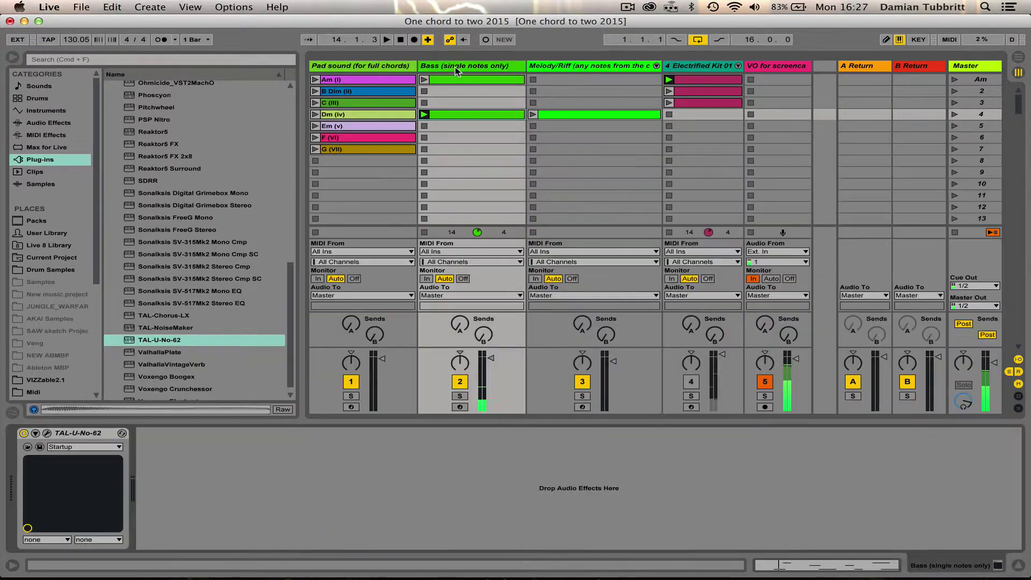
Step: Raise the TAL-U-No-62 pulse-width modulation, lower the sub-oscillator, pick chorus mode II, then list Audio Effects
left_click(47, 433)
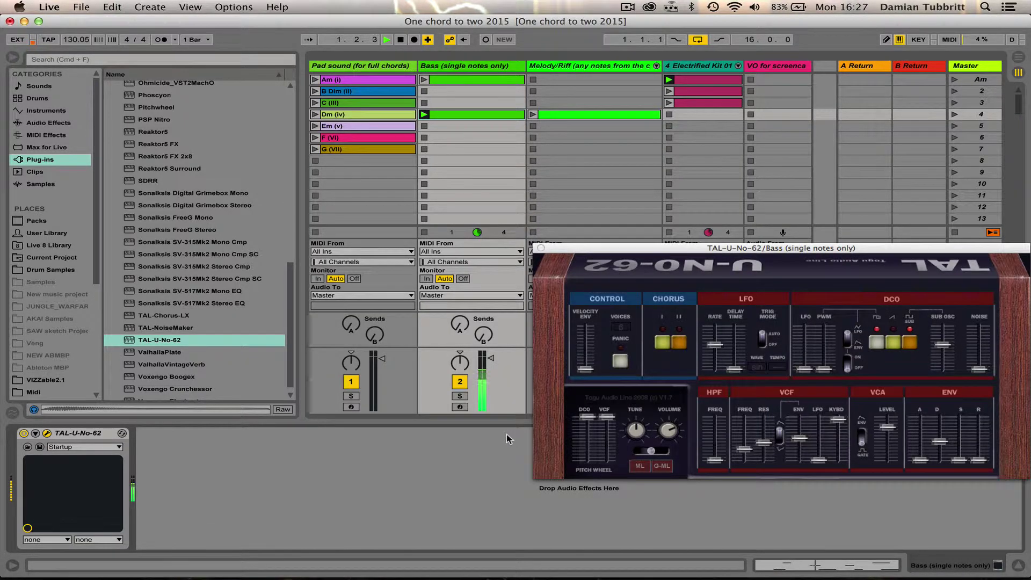
left_click_drag(734, 250, 542, 172)
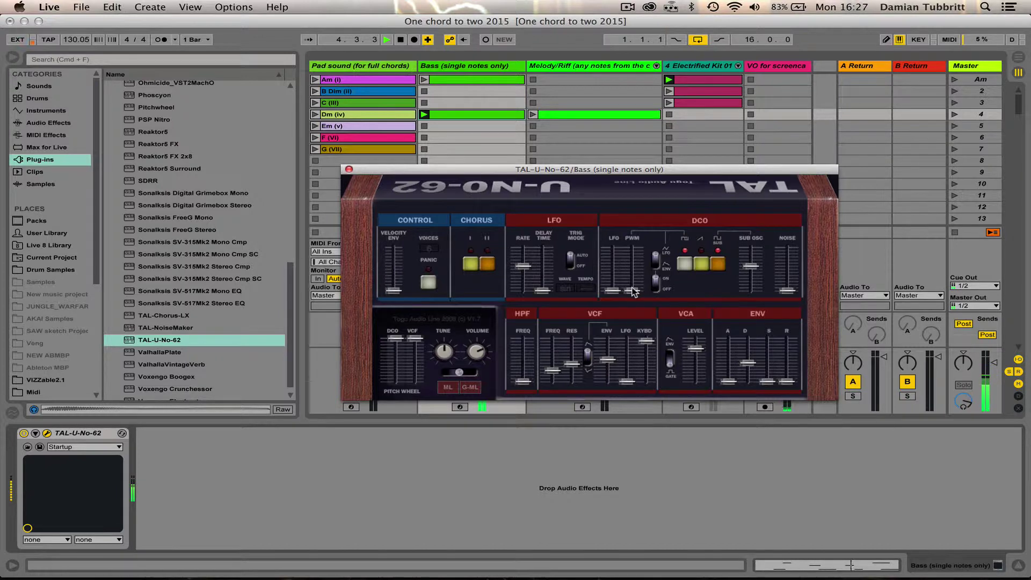
left_click_drag(632, 291, 632, 280)
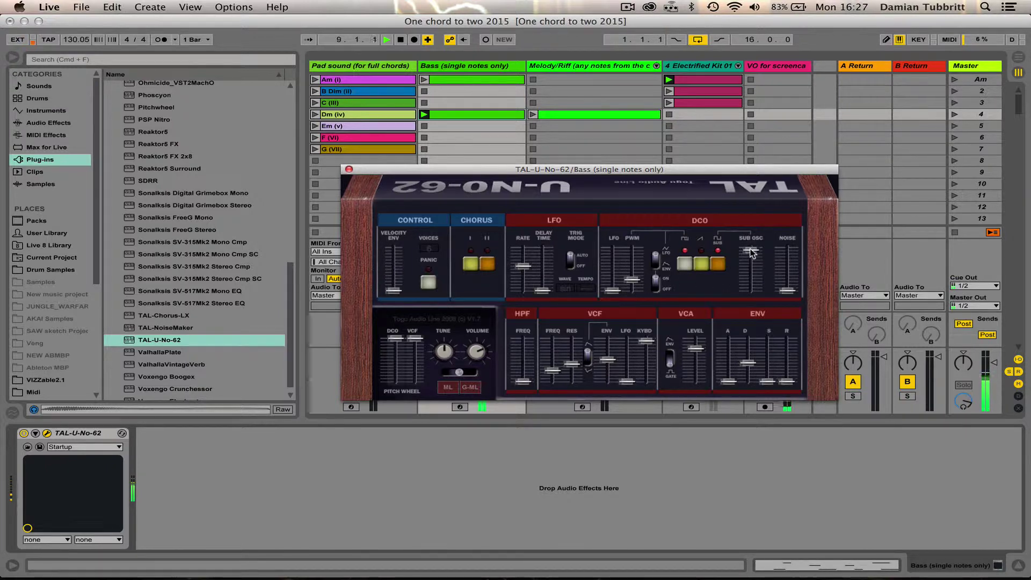
left_click_drag(751, 254, 755, 269)
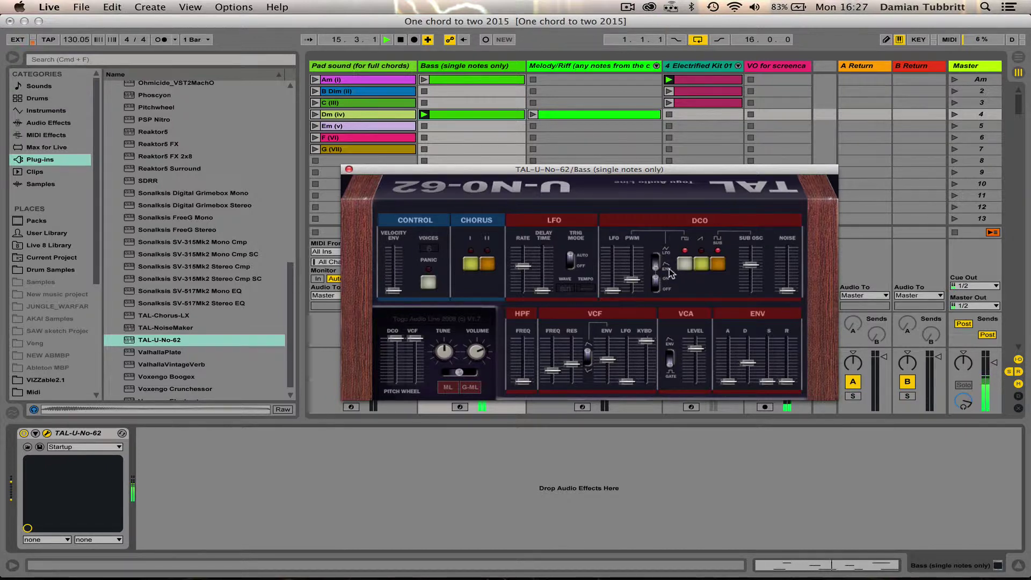
left_click_drag(633, 280, 634, 268)
left_click(489, 263)
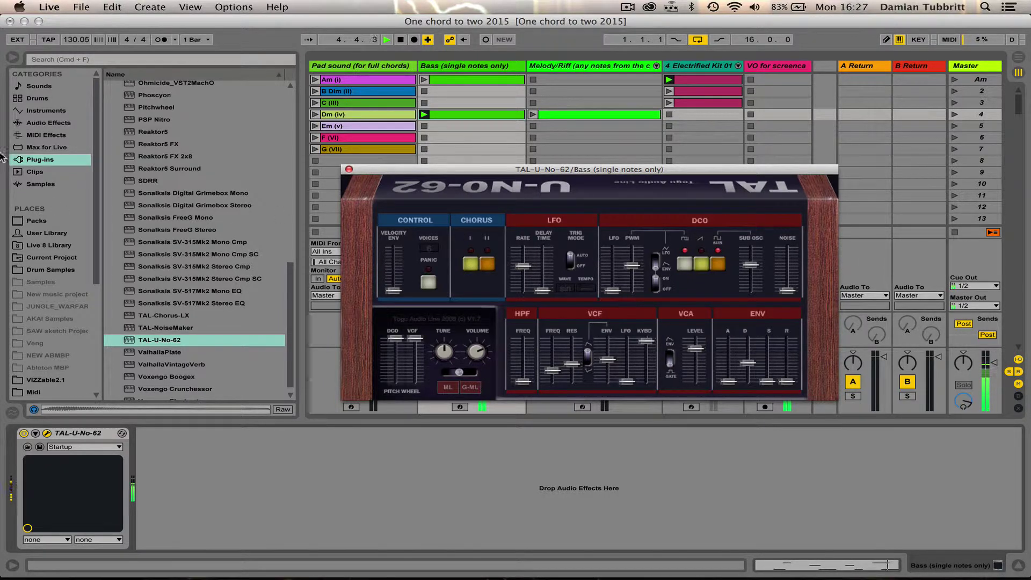
left_click(30, 124)
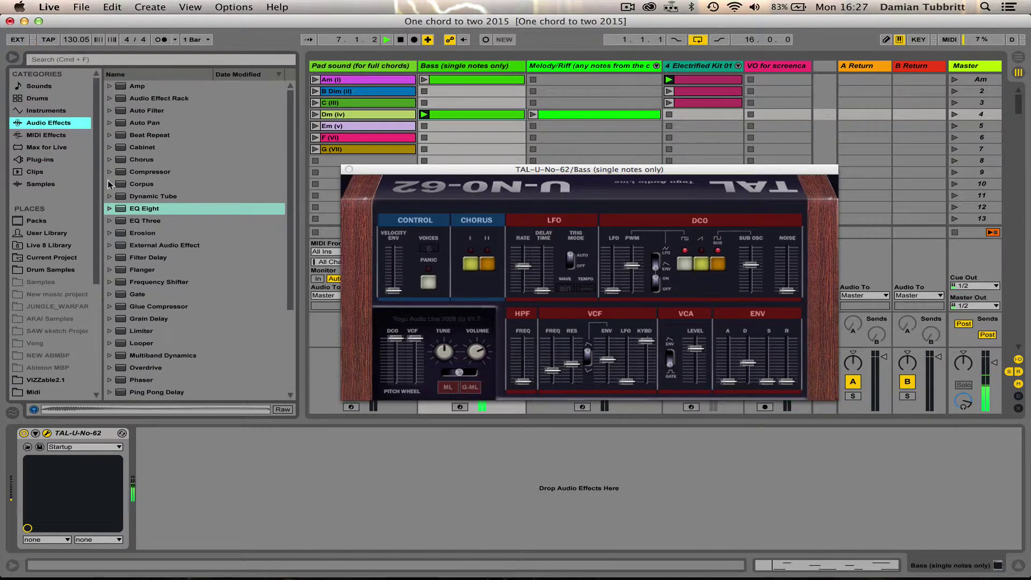
Step: Load the Resorus chorus preset after TAL-U-No-62 on the Bass track
left_click(110, 160)
left_click_drag(156, 172, 183, 480)
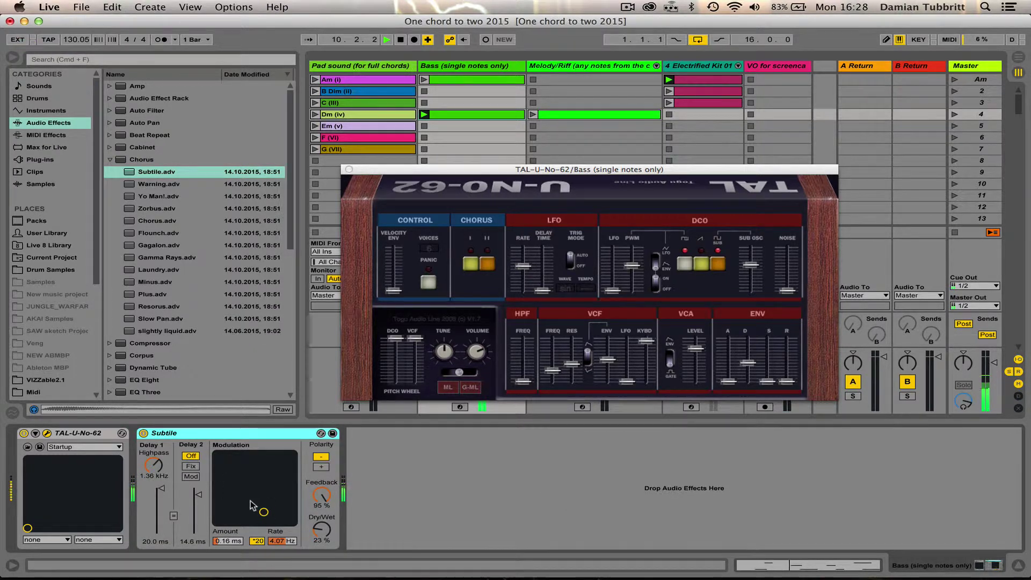
left_click_drag(158, 306, 222, 434)
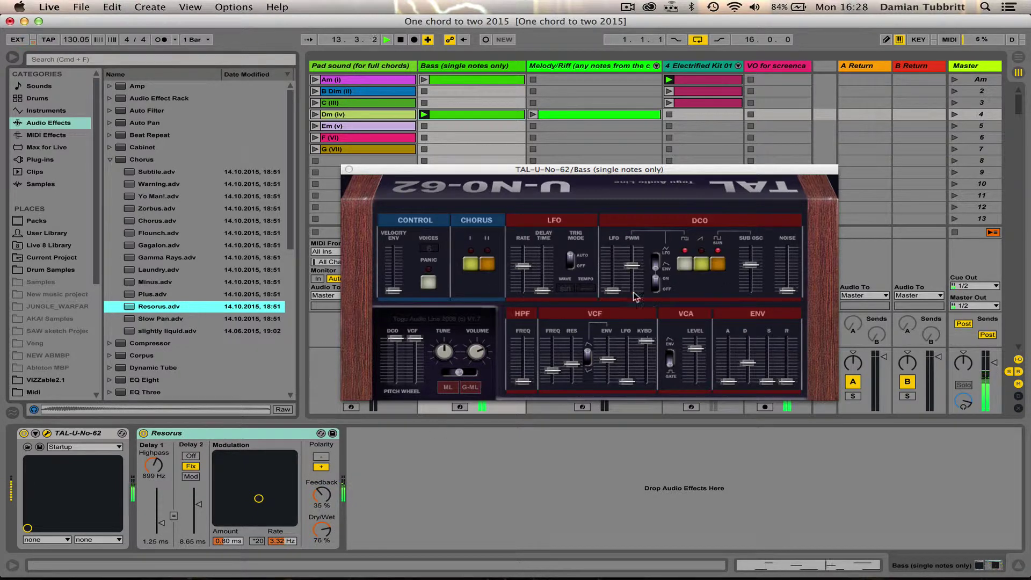
Step: Fine-tune the synth's pulse-width modulation slightly lower and nudge its LFO rate up
left_click_drag(636, 267, 633, 258)
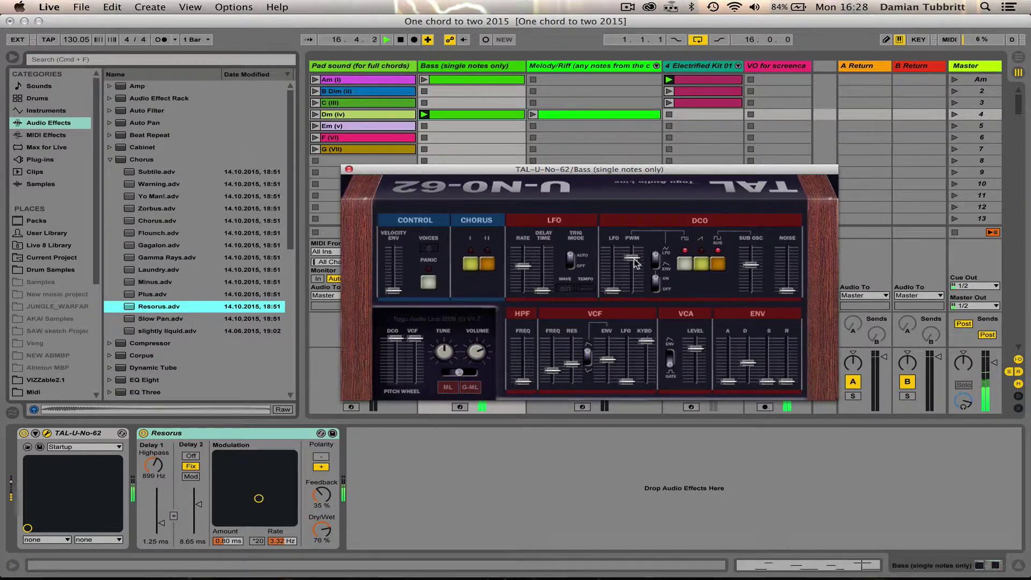
left_click_drag(634, 259, 632, 272)
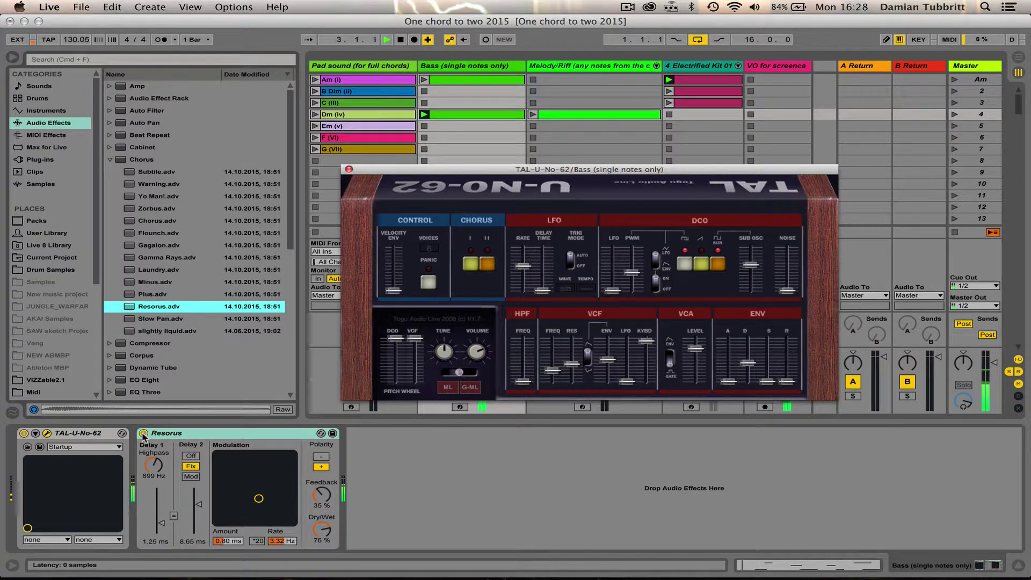
left_click_drag(630, 274, 636, 277)
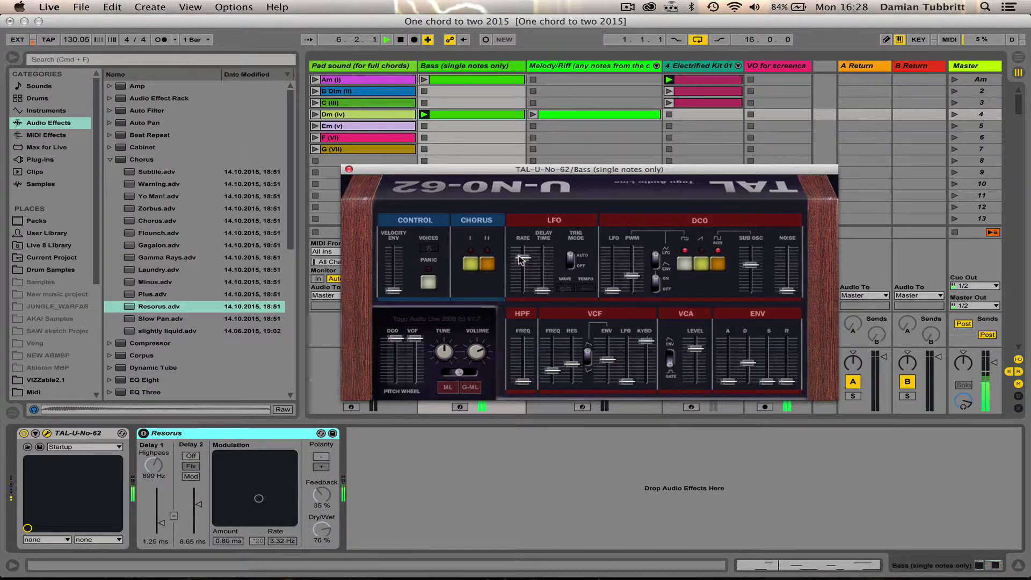
left_click_drag(516, 255, 515, 254)
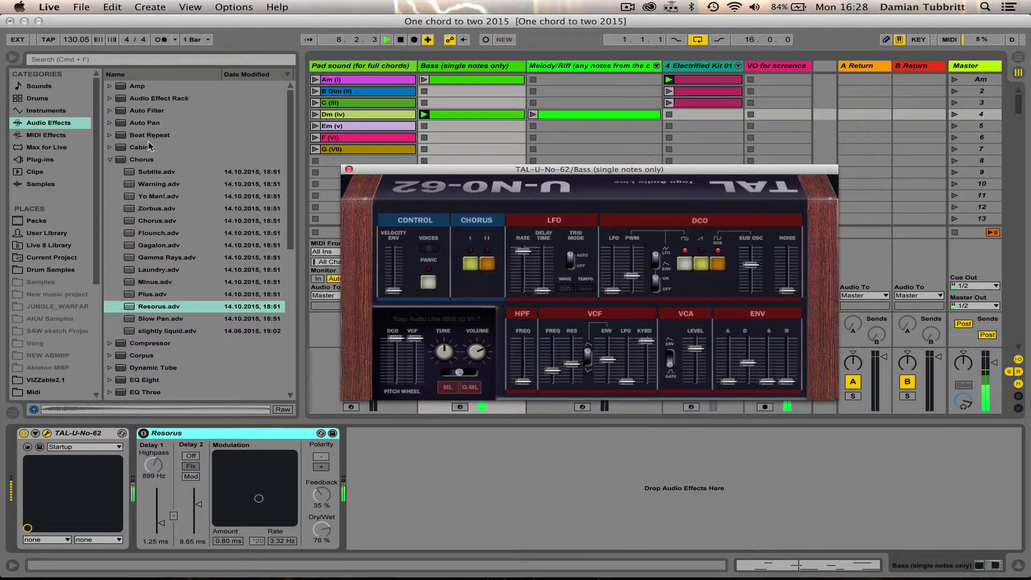
left_click(109, 159)
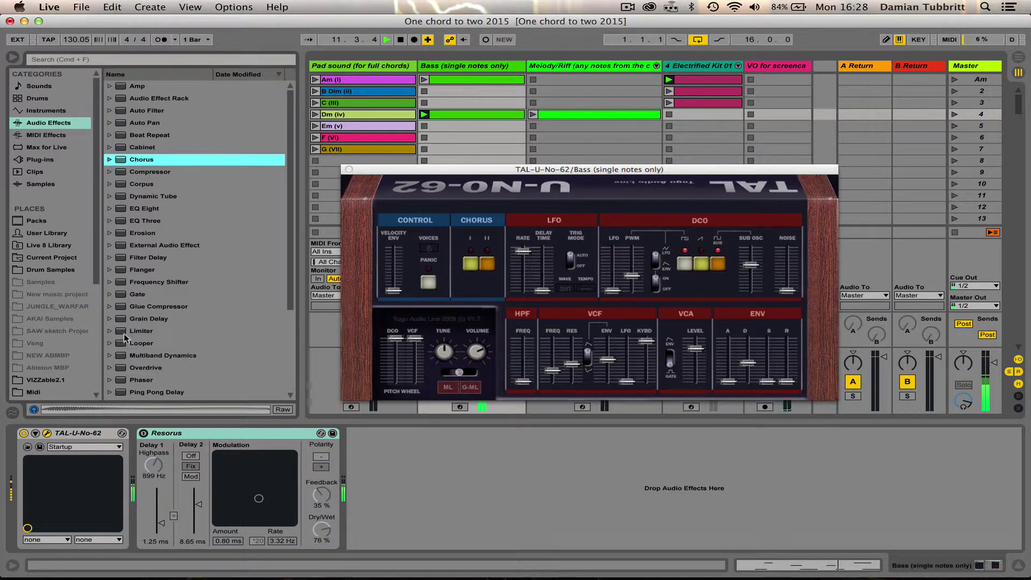
Step: Load Borg and Ping Pong Delay, setting feedback to 29% and the delay filter to about 2.12 kHz
left_click(110, 319)
scroll(199, 310, "down", 5)
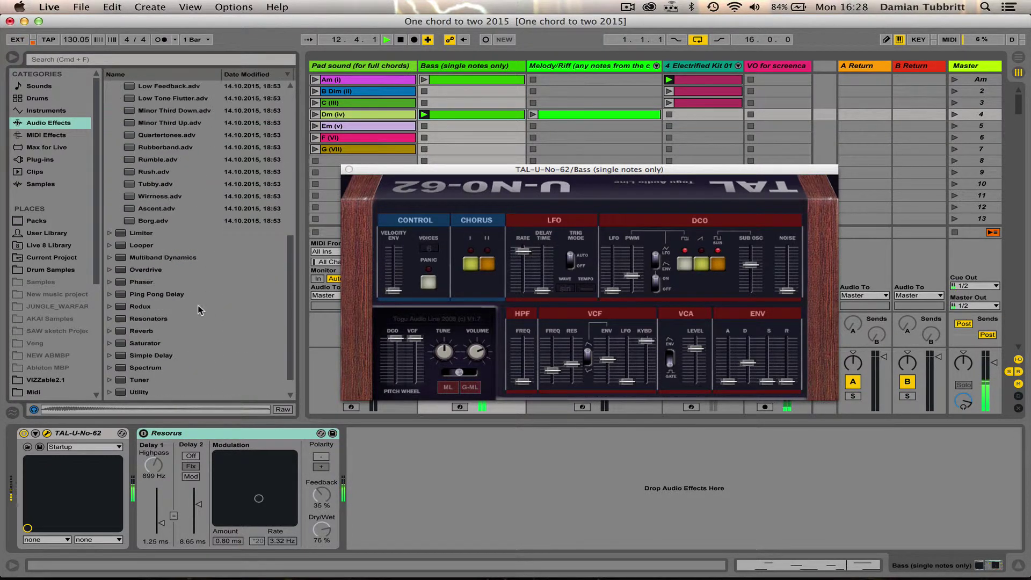
left_click(199, 294)
left_click_drag(161, 270, 740, 438)
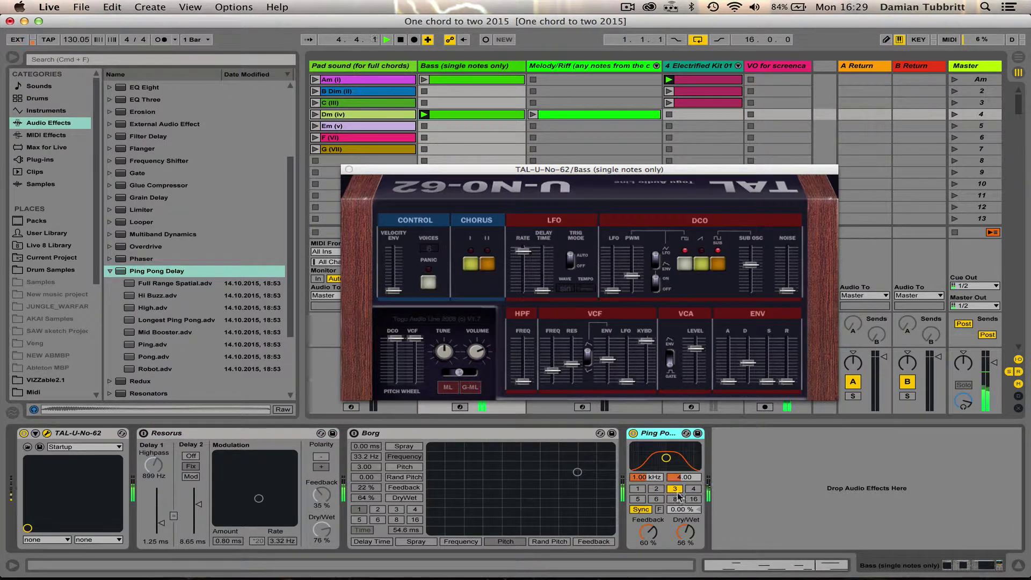
left_click_drag(652, 540, 651, 569)
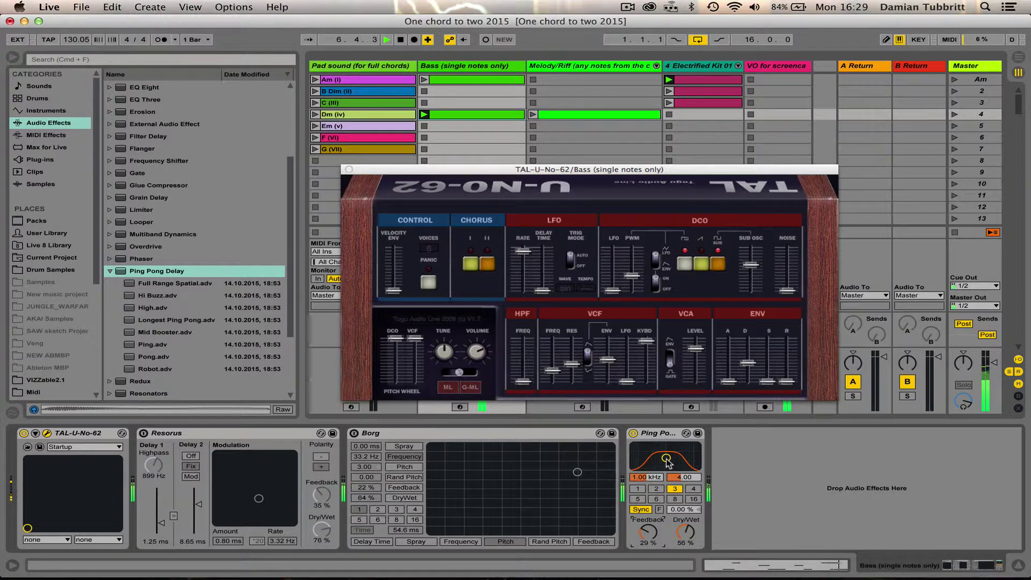
left_click_drag(667, 459, 675, 462)
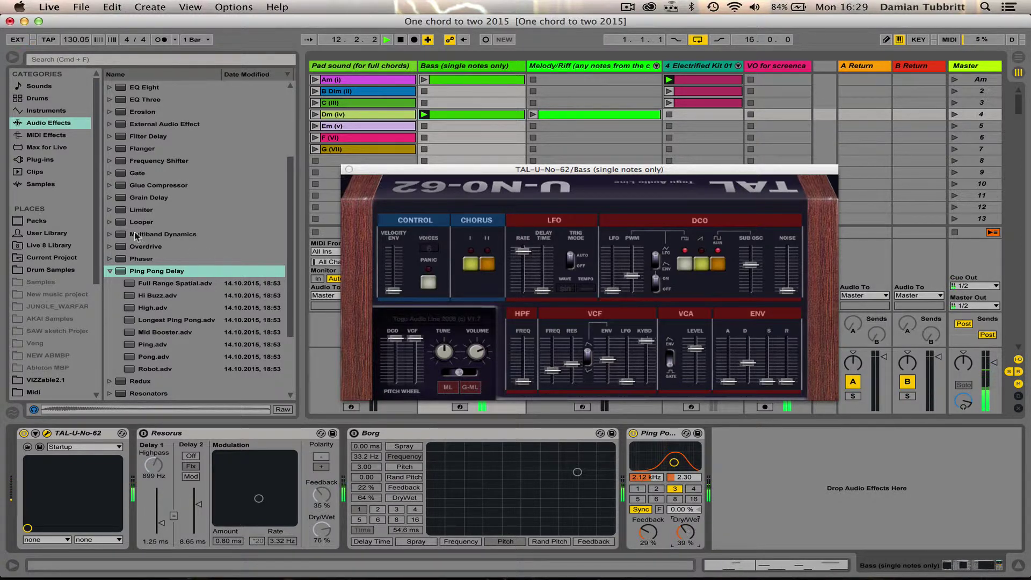
Step: Add the Bass - low extender Glue Compressor, raise synth resonance, slow the LFO and deepen filter LFO
left_click(111, 186)
left_click_drag(185, 248, 884, 516)
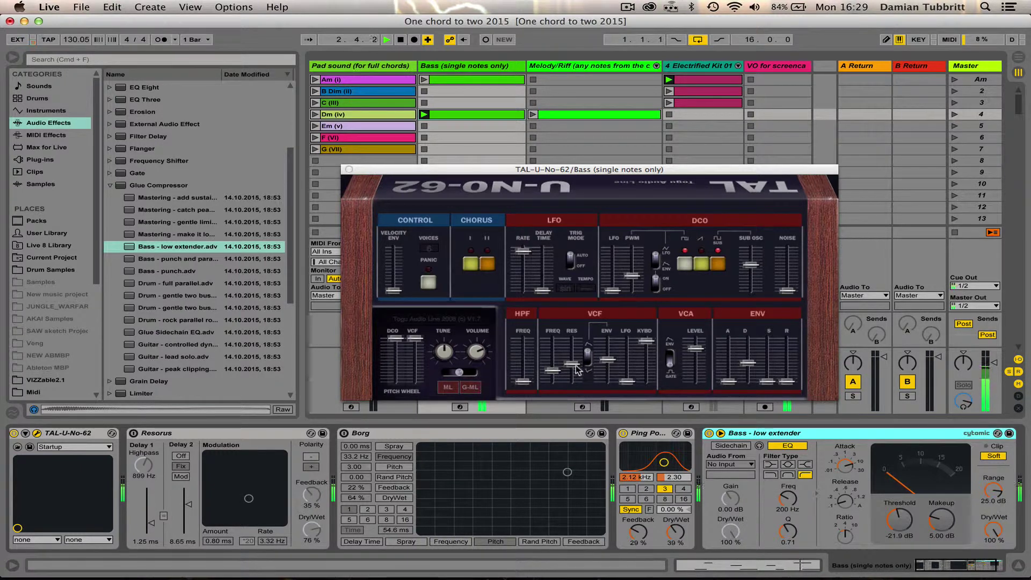
left_click_drag(576, 370, 610, 356)
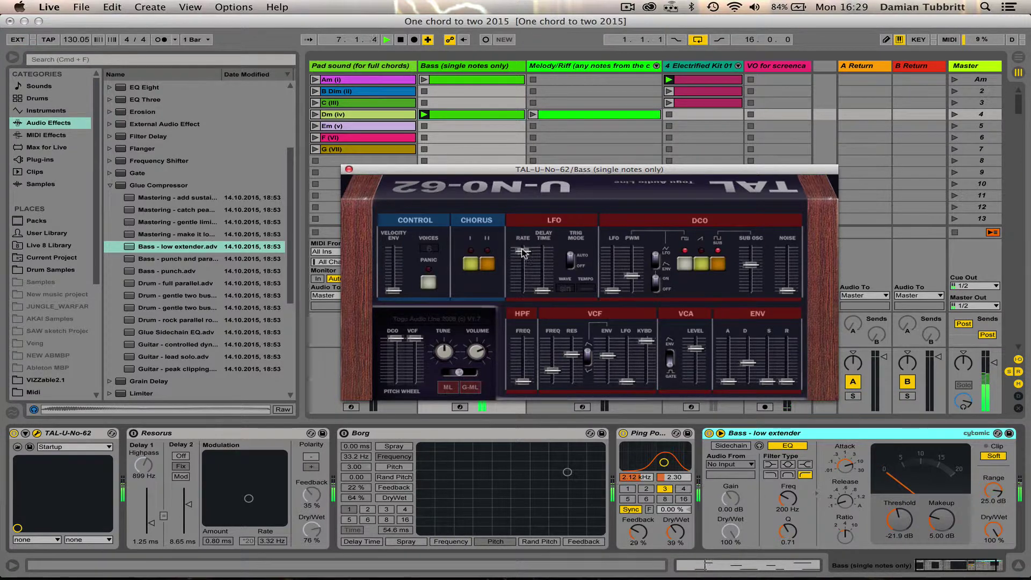
left_click_drag(524, 252, 523, 262)
mouse_move(625, 379)
left_mouse_down()
mouse_move(627, 361)
mouse_move(608, 381)
left_mouse_up()
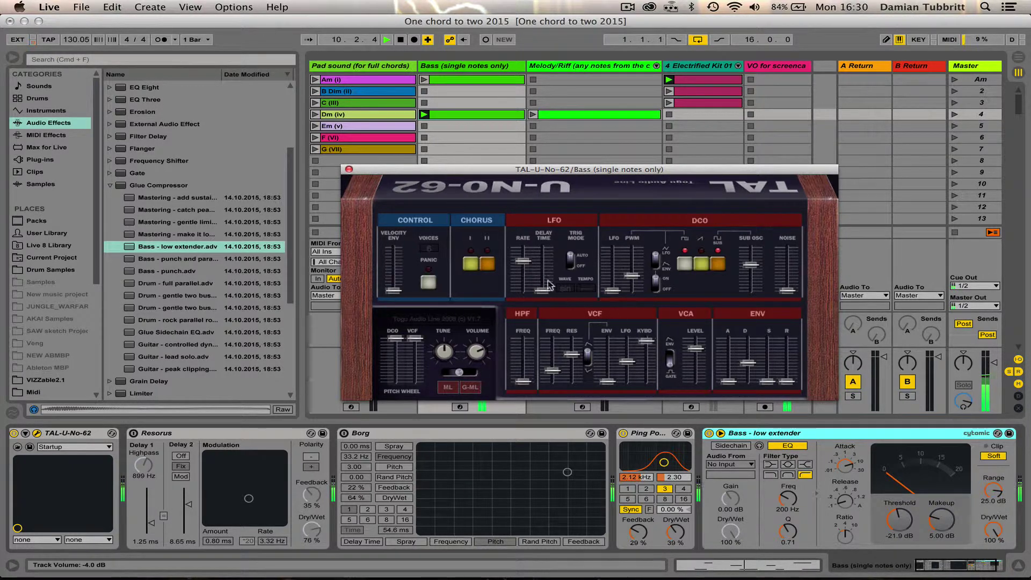
Step: Slow the LFO further, sync it to 1/4 notes, and deepen its filter modulation
left_click_drag(524, 262, 524, 274)
left_click(590, 289)
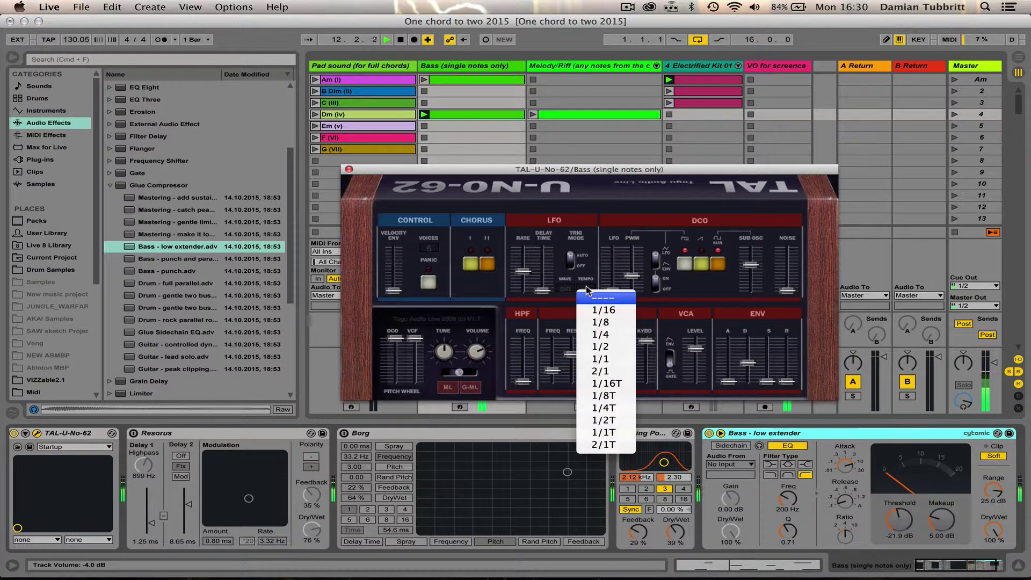
left_click(606, 328)
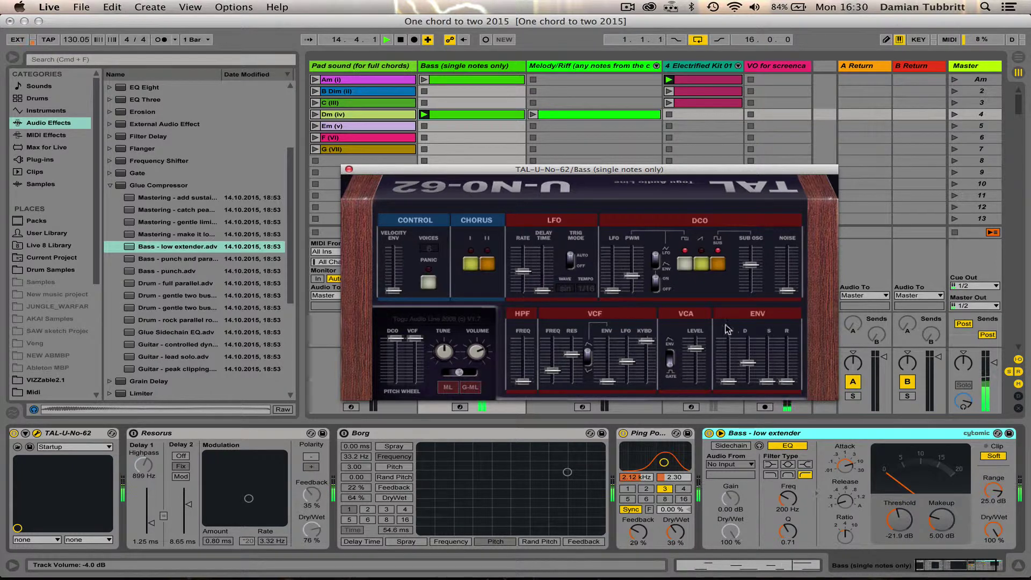
left_click(592, 288)
left_click(606, 335)
left_click_drag(626, 360, 627, 354)
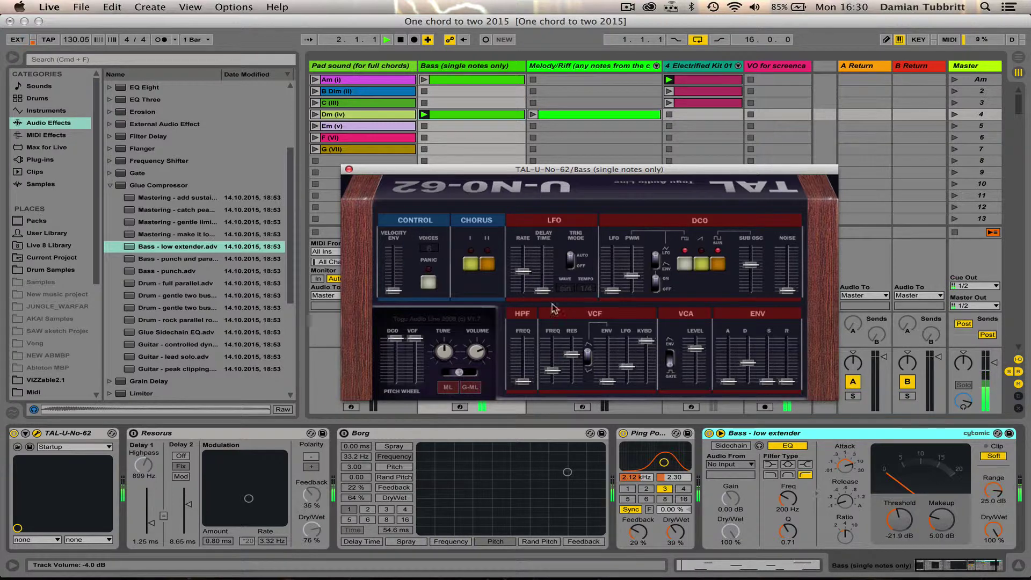
Step: Rebalance the synth filter cutoff, toggle the drum track's activator, and play the song
left_click_drag(552, 370, 552, 361)
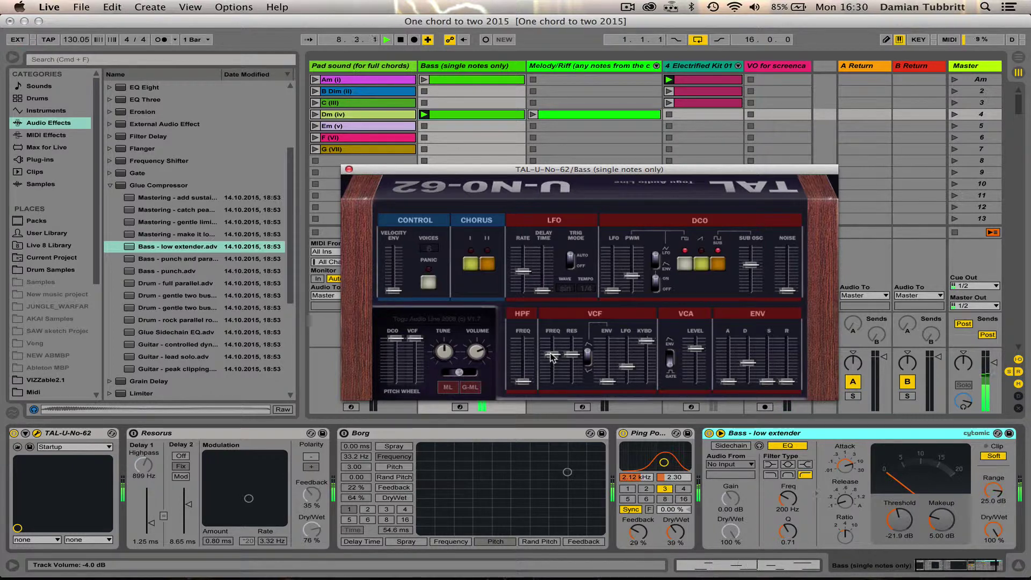
left_click_drag(552, 357, 553, 366)
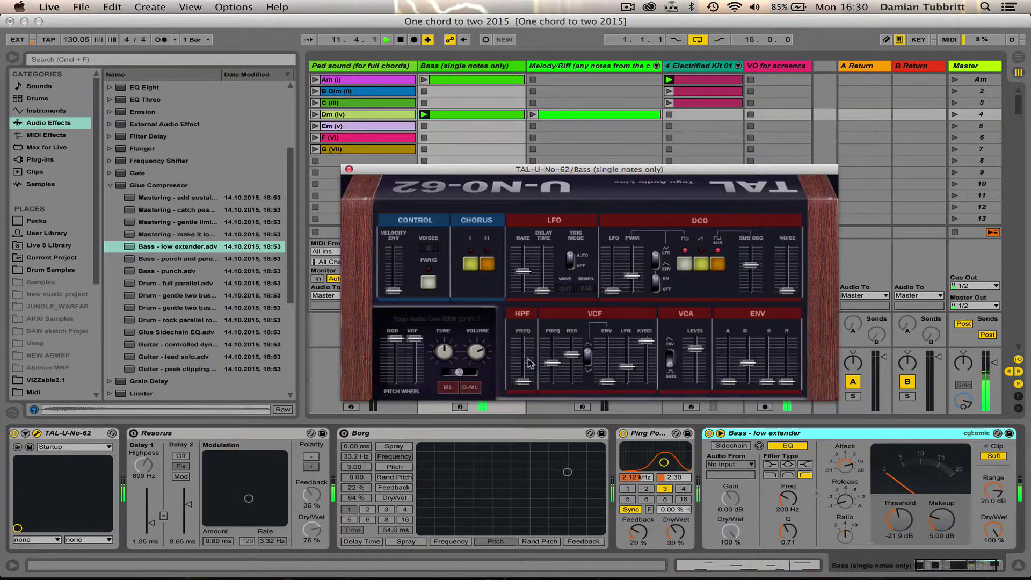
scroll(1001, 540, "left", 2)
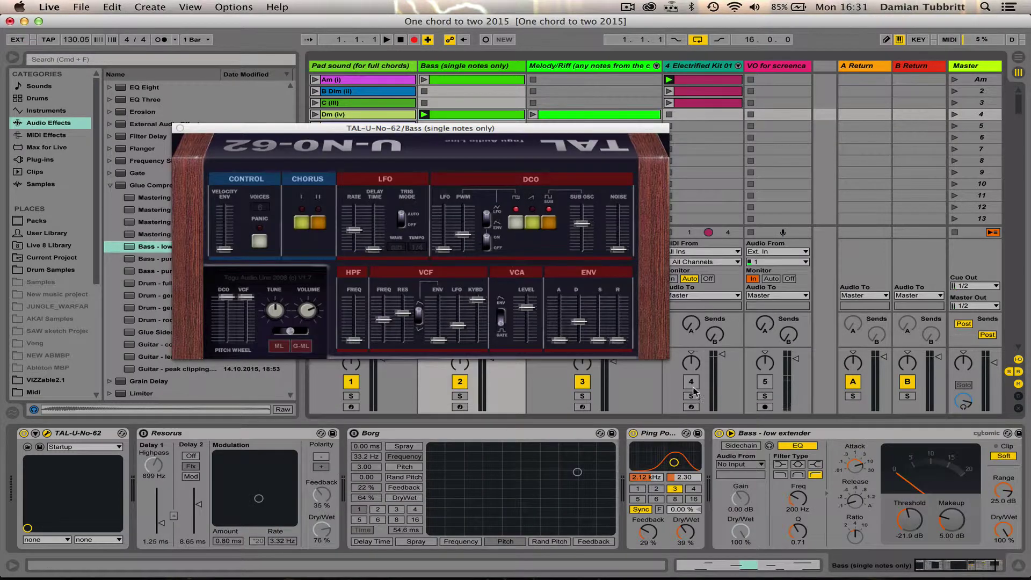
left_click(691, 382)
key("space")
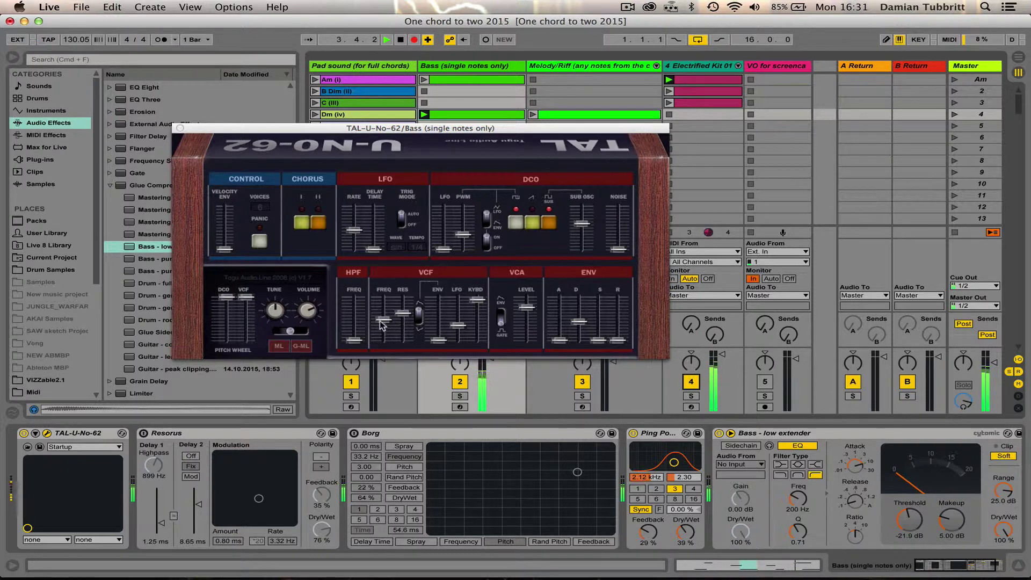
mouse_move(382, 325)
left_mouse_down()
mouse_move(382, 310)
mouse_move(386, 326)
left_mouse_up()
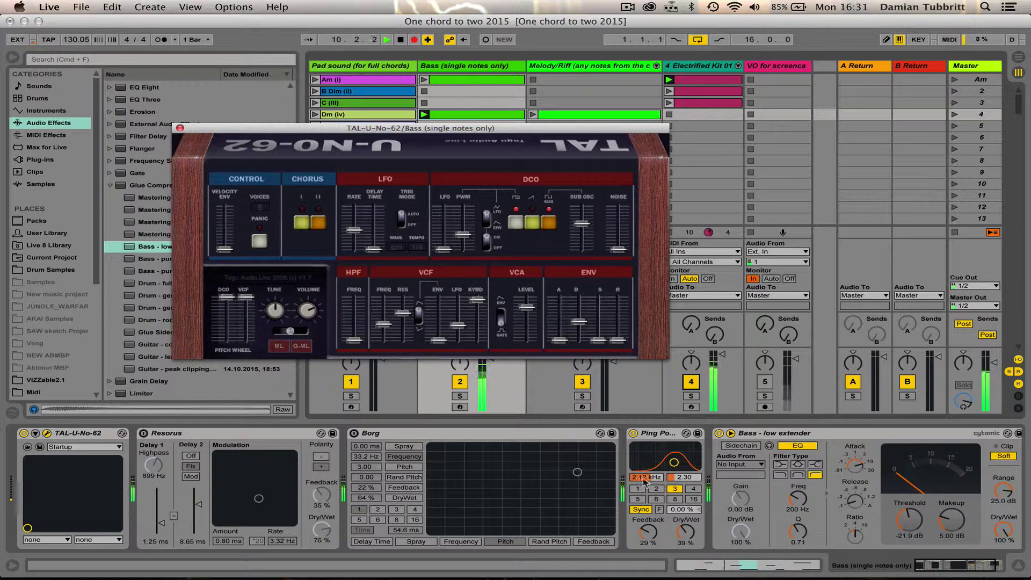
Step: Set Ping Pong feedback to 72% and its filter to 434 Hz, add synth resonance, toggle track 5
left_click_drag(652, 535, 652, 524)
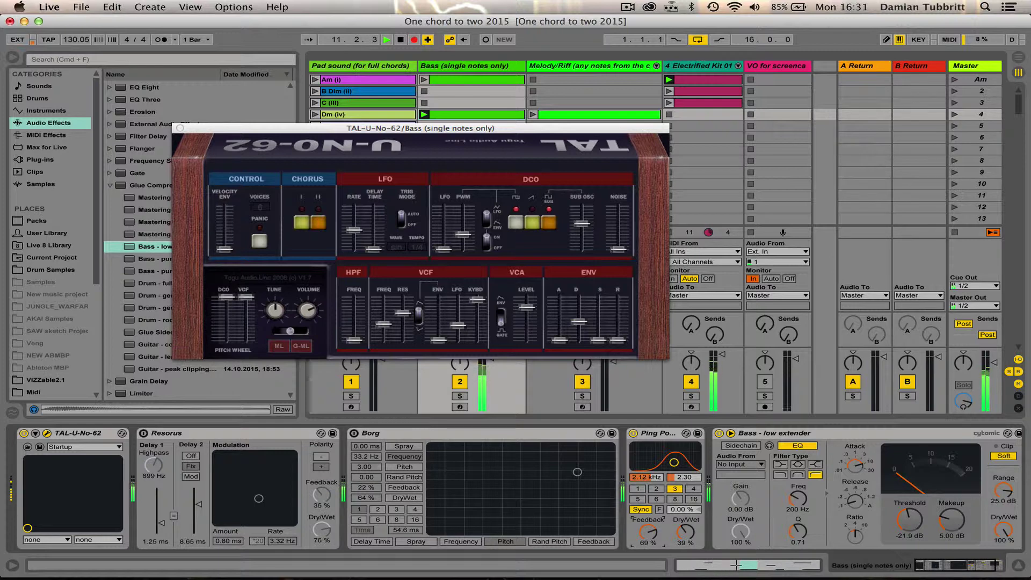
left_click_drag(402, 314, 386, 321)
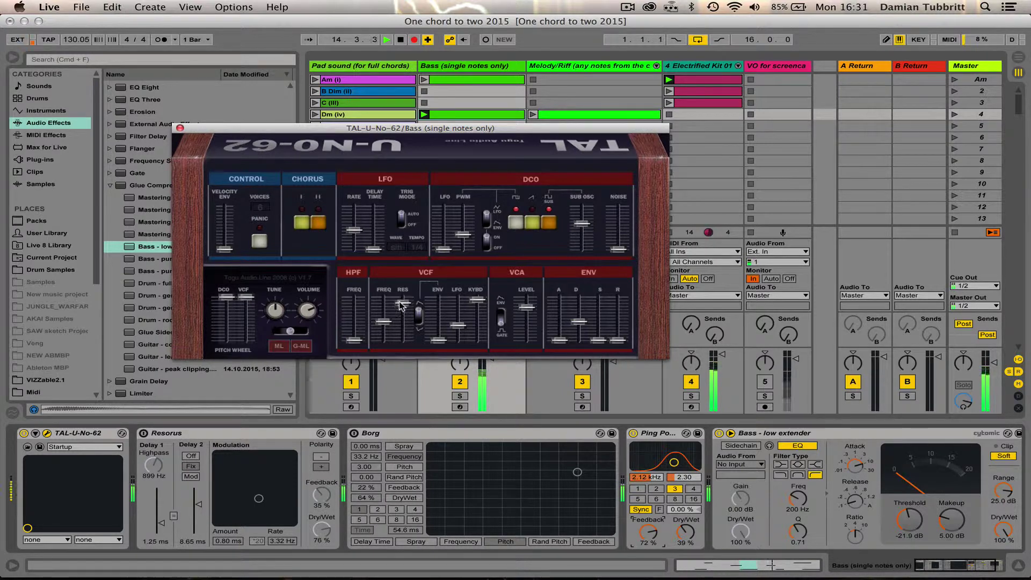
left_click_drag(400, 305, 401, 302)
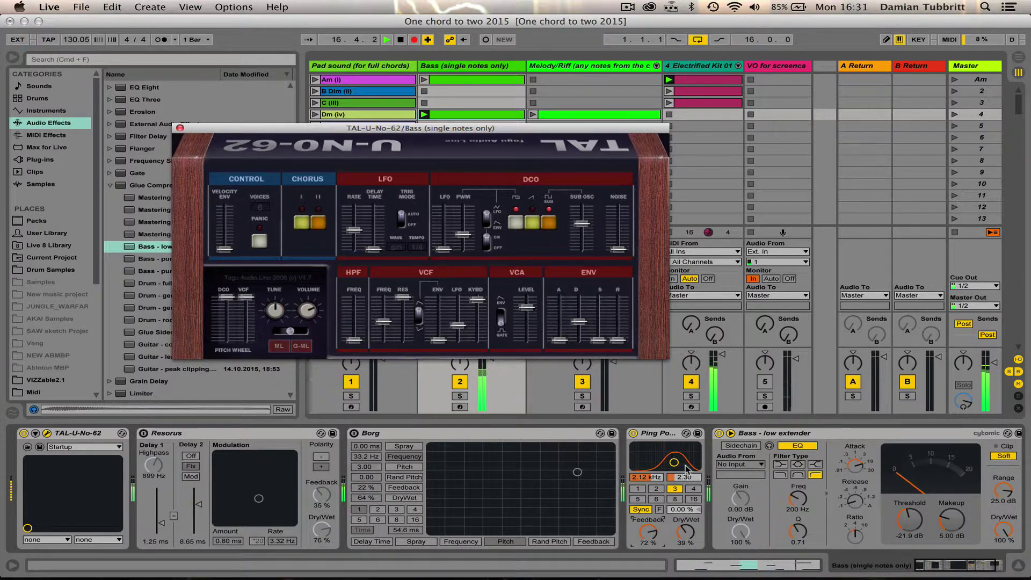
left_click_drag(656, 476, 656, 497)
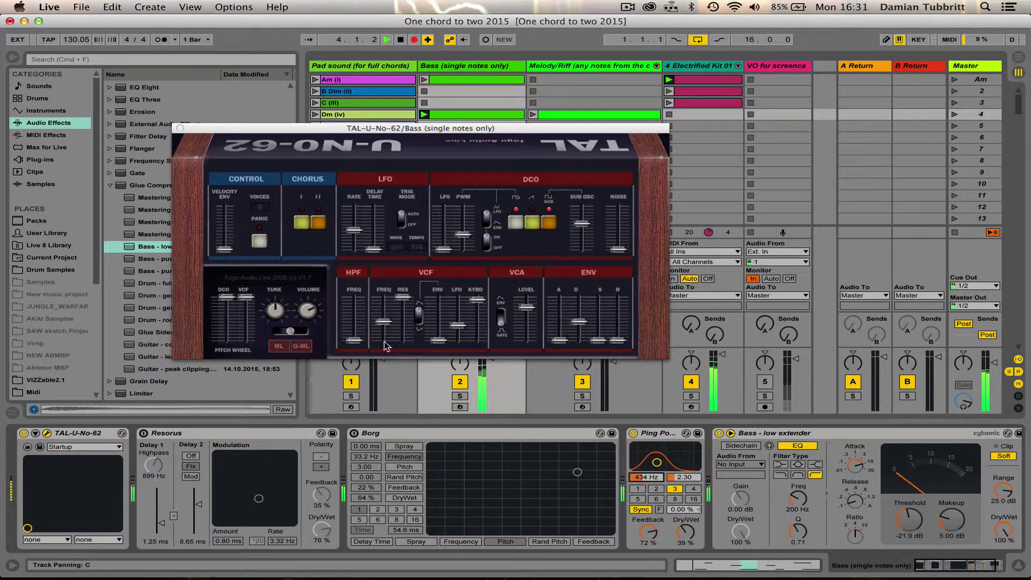
left_click(384, 324)
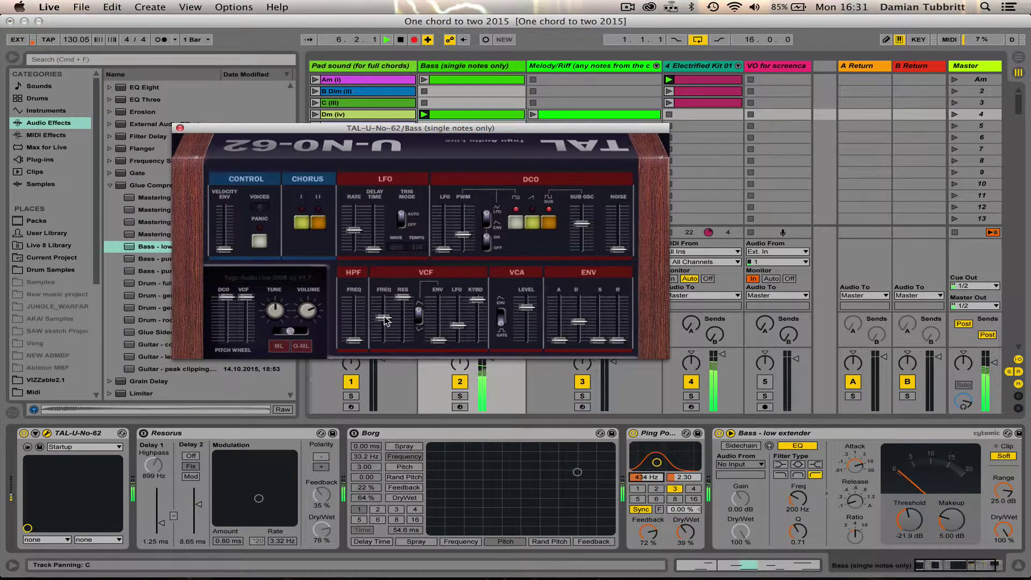
left_click_drag(385, 317, 384, 316)
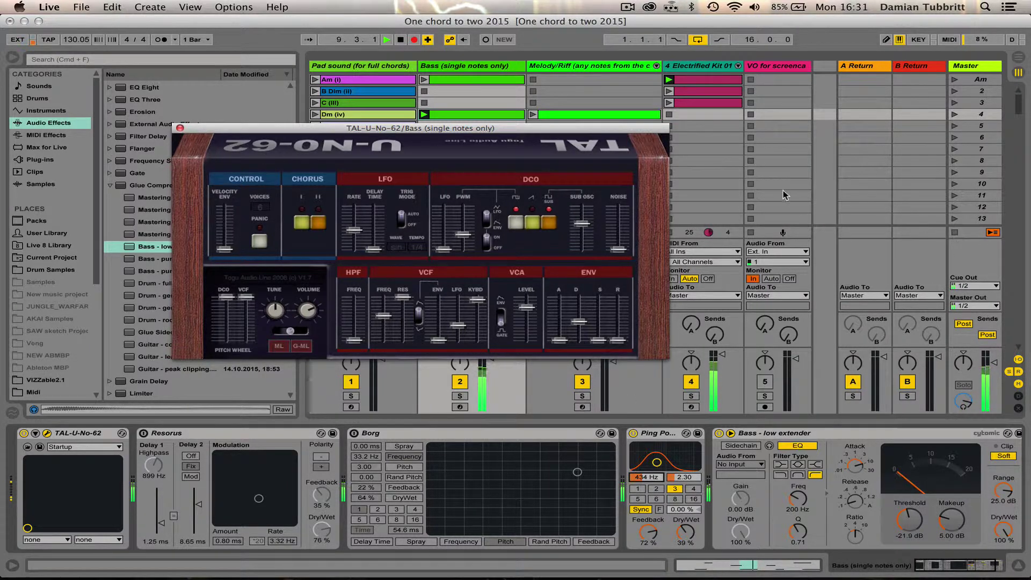
left_click(766, 381)
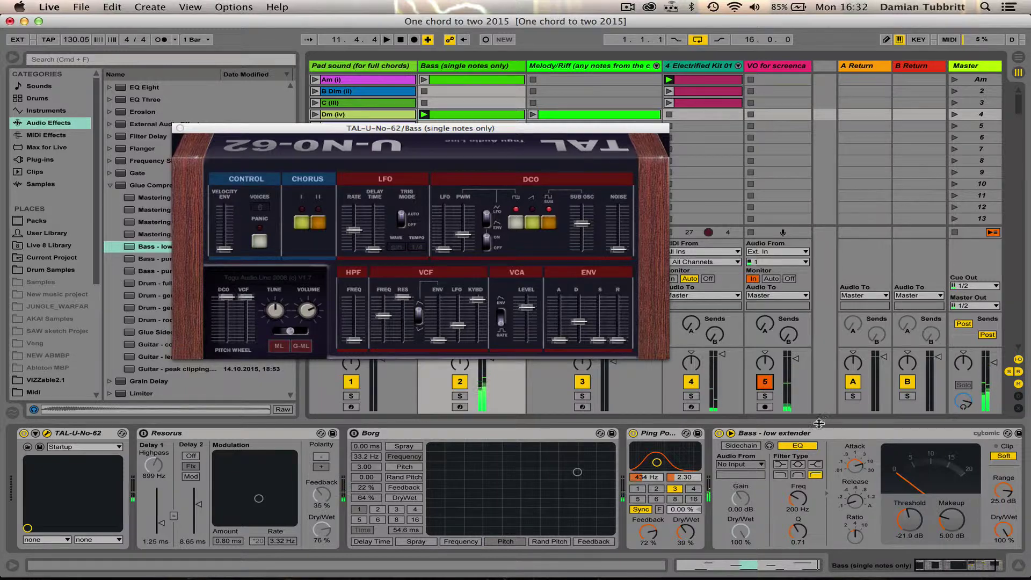
left_click(774, 432)
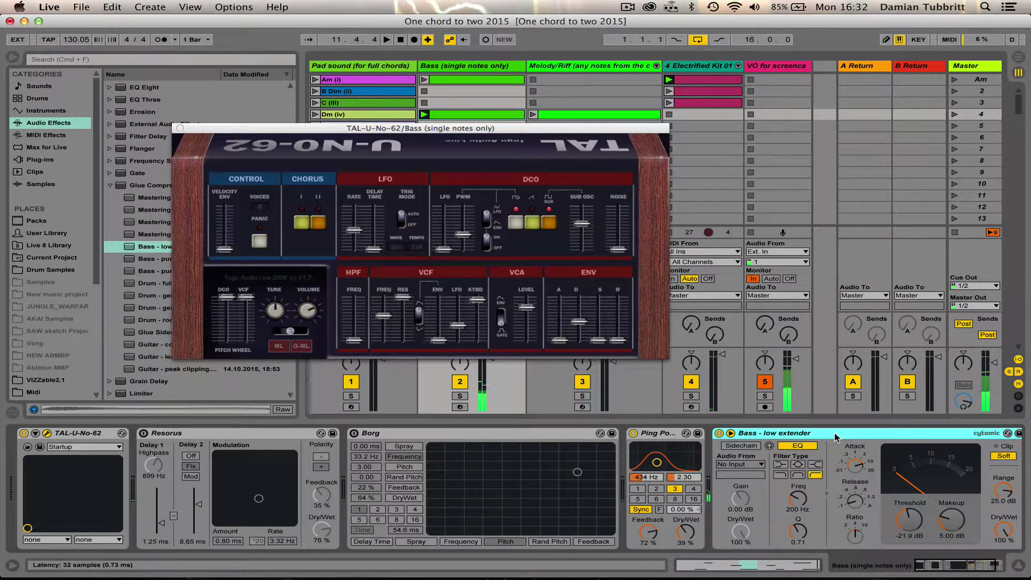
Step: Delete the Bass track's TAL-U-No-62 device chain and turn the Softy gate back on
left_click(69, 433, "shift")
key("Delete")
key("Right")
key("Right")
key("Right")
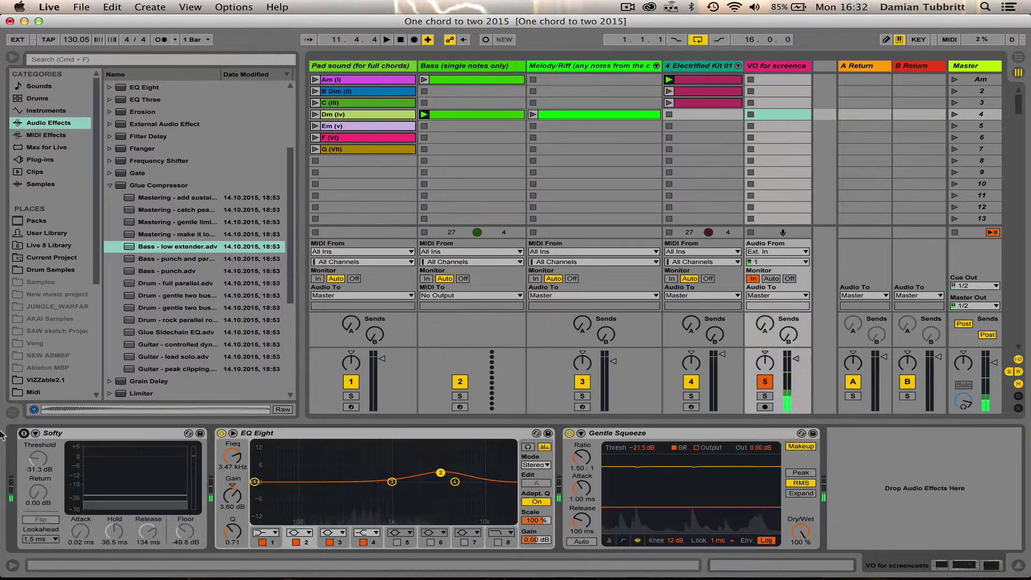
left_click(24, 432)
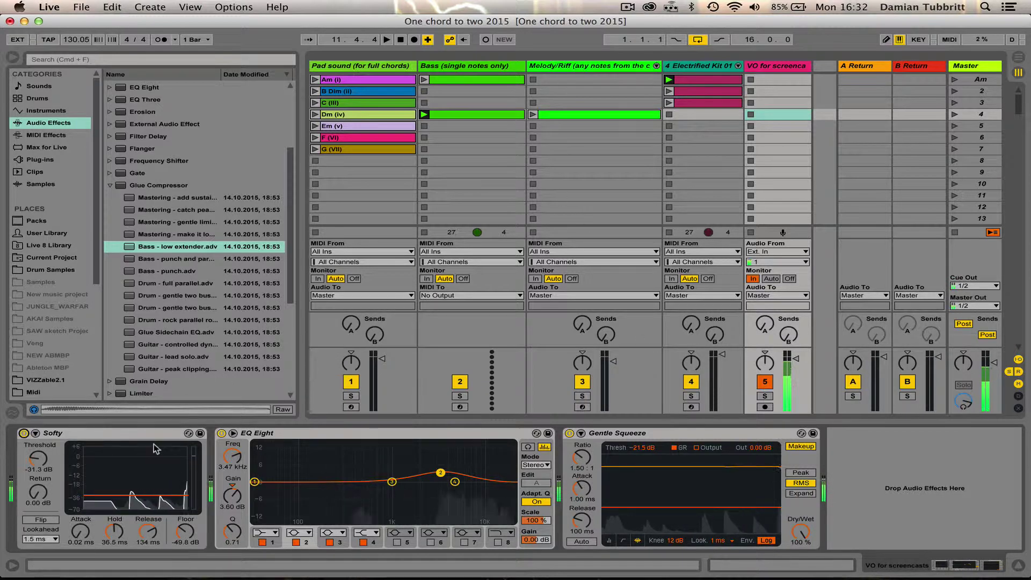
Step: Load a default Operator from the Instruments browser onto the Bass track
left_click(473, 67)
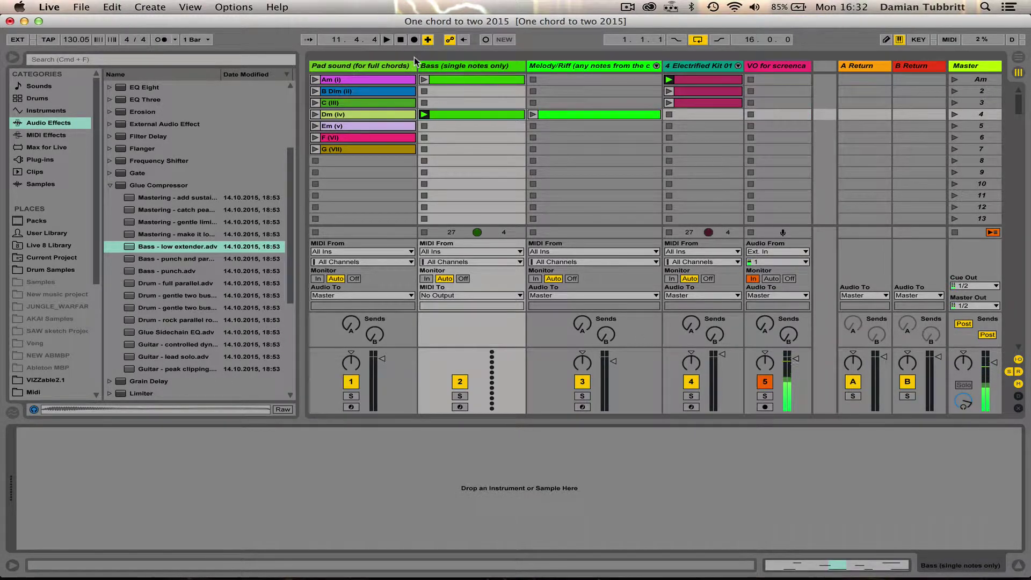
left_click(116, 189)
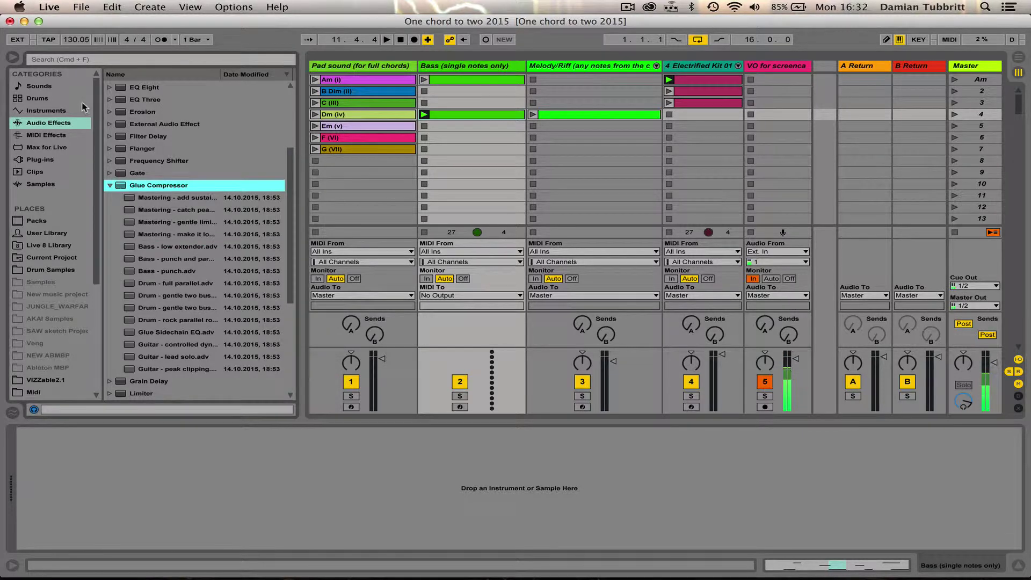
left_click(59, 111)
left_click_drag(144, 172, 463, 69)
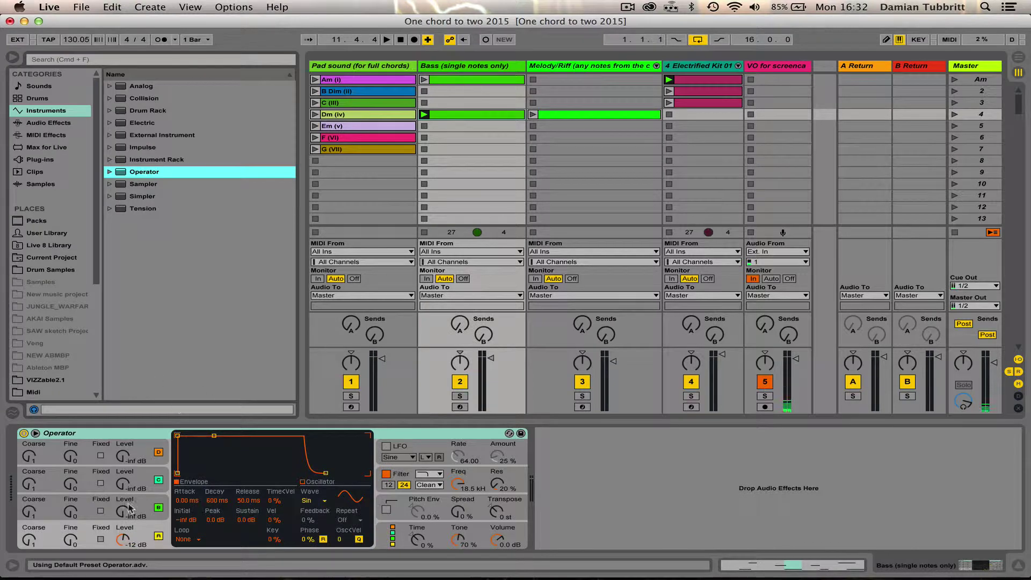
Step: Set Operator's oscillator A waveform to Square 3
left_click(90, 533)
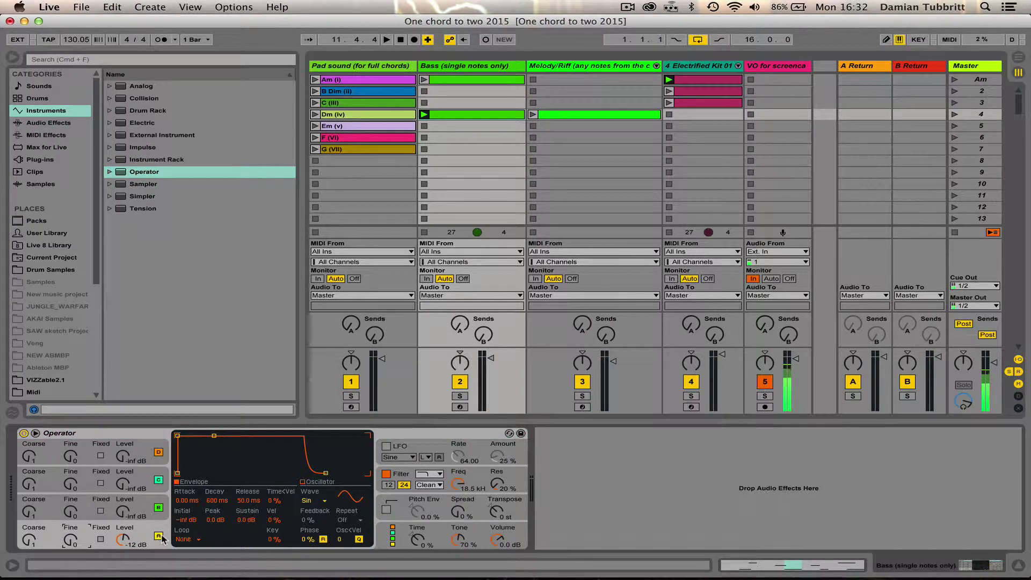
left_click(324, 501)
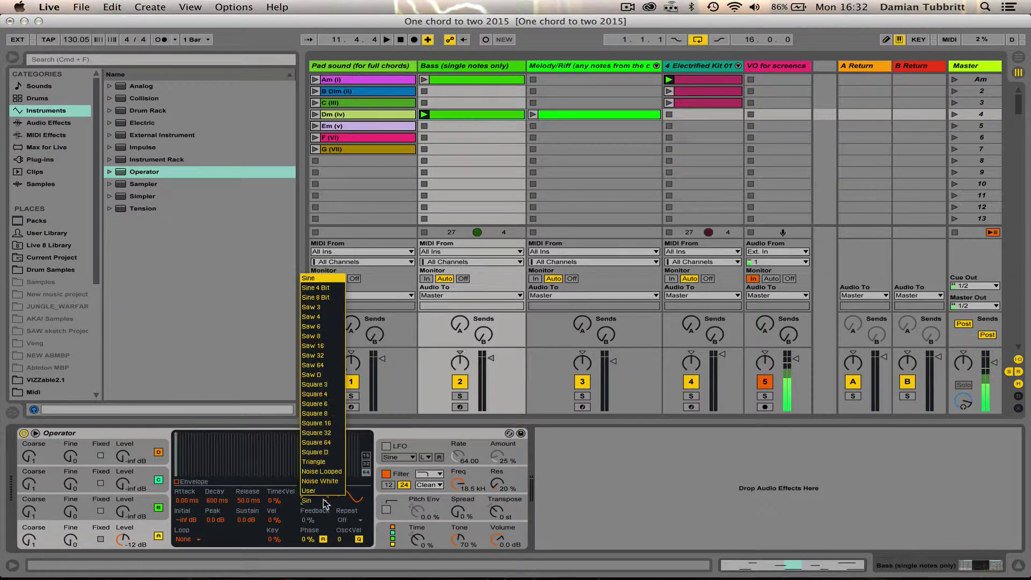
left_click(321, 384)
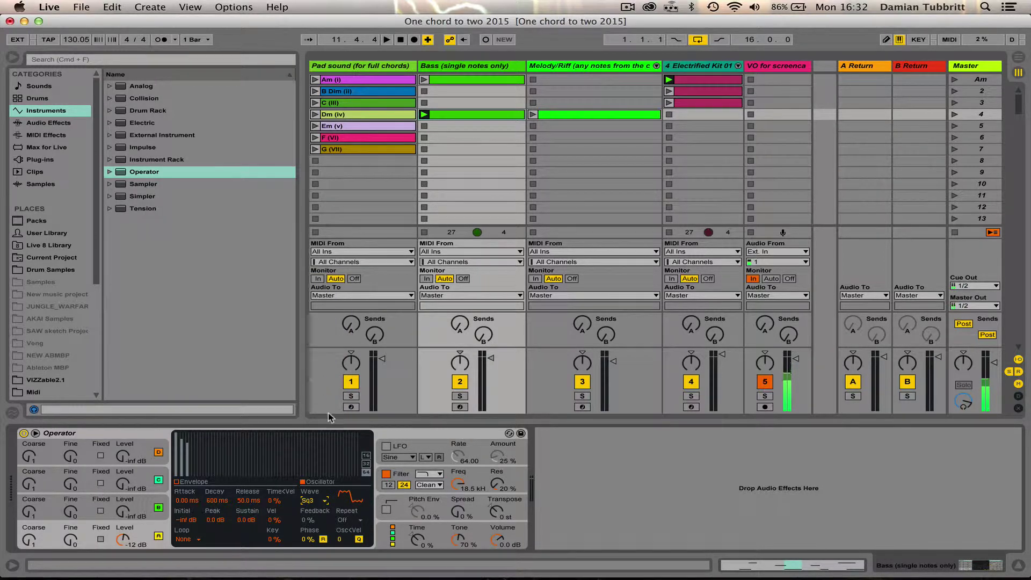
Step: Deactivate the drum track and start playback to hear the bass
left_click(691, 382)
key("space")
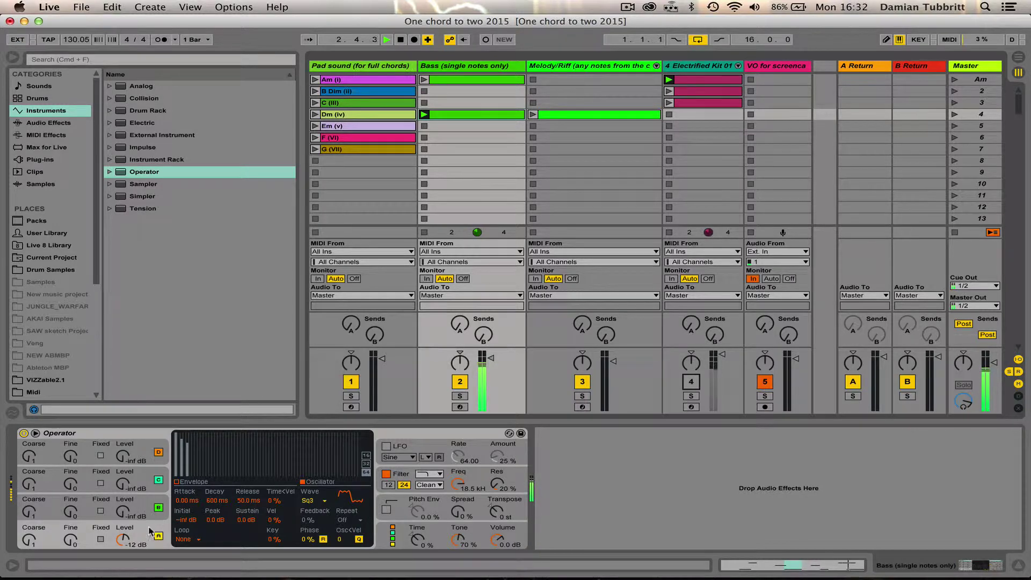
left_click(178, 486)
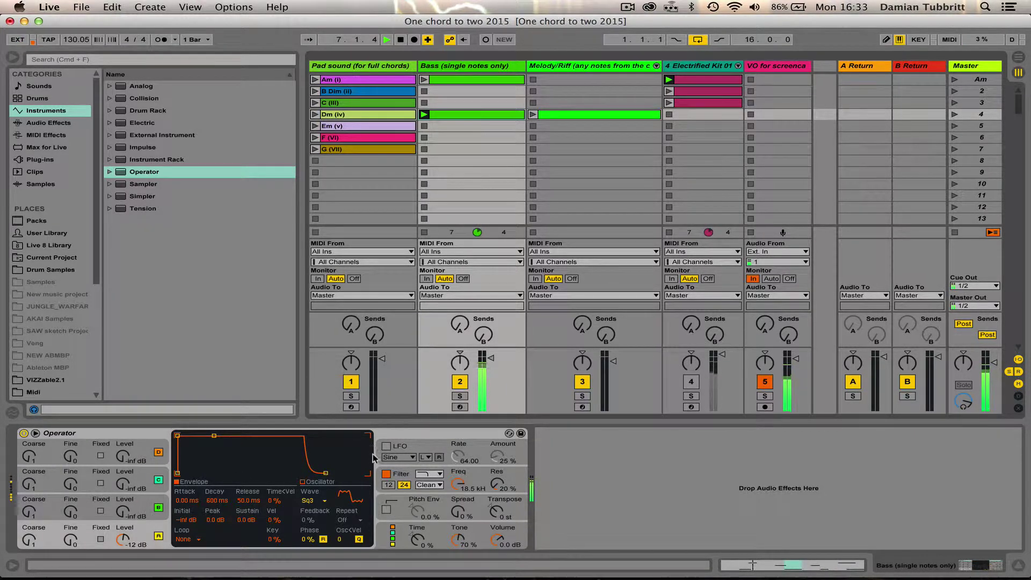
Step: Set the filter to 198 Hz, 50% resonance and 56% envelope with short decay, then switch it off
left_click(403, 476)
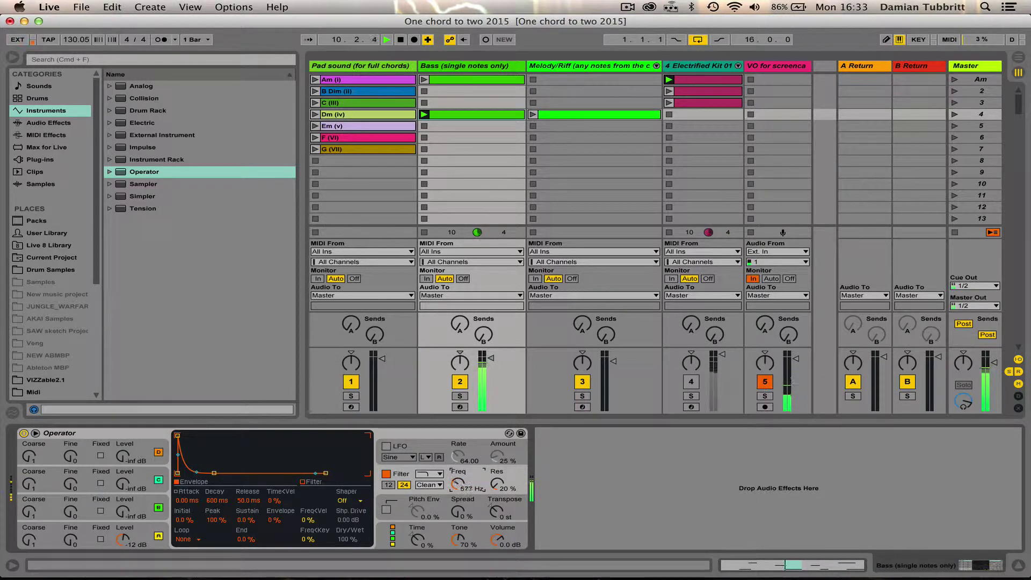
left_click_drag(458, 484, 458, 500)
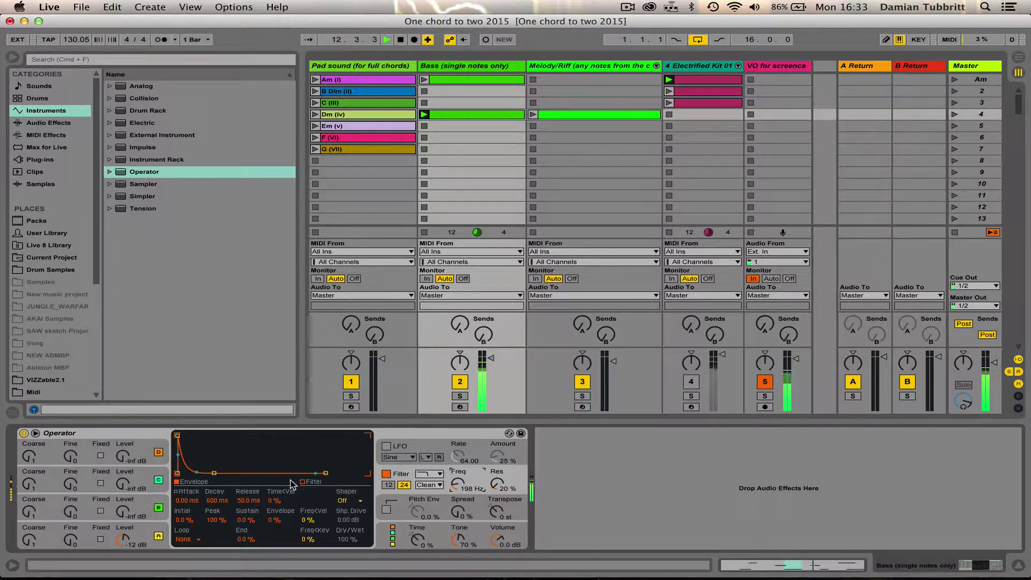
mouse_move(272, 519)
left_mouse_down()
mouse_move(271, 505)
mouse_move(277, 522)
left_mouse_up()
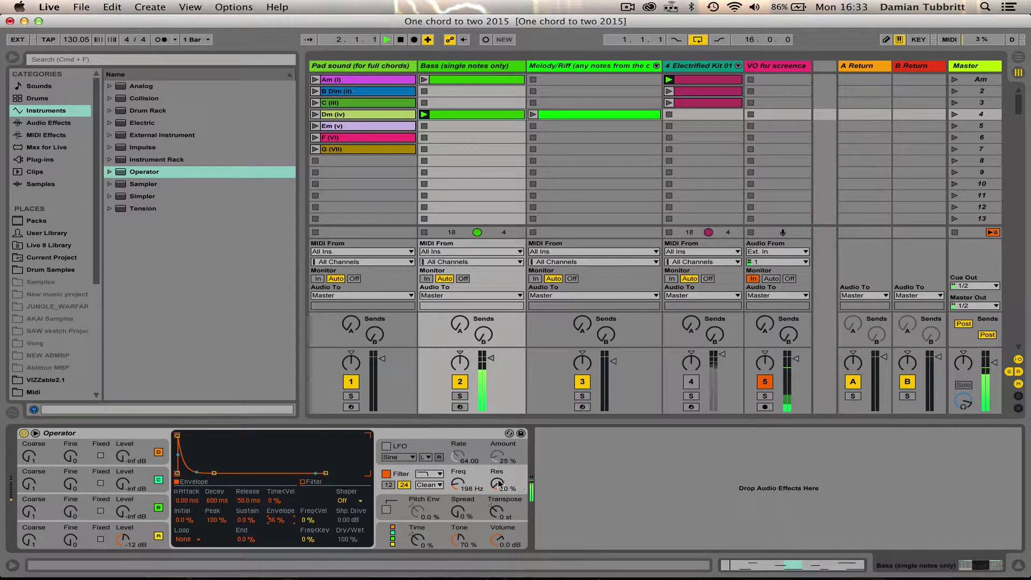
left_click_drag(497, 482, 497, 481)
mouse_move(213, 472)
left_mouse_down()
mouse_move(202, 472)
mouse_move(213, 474)
left_mouse_up()
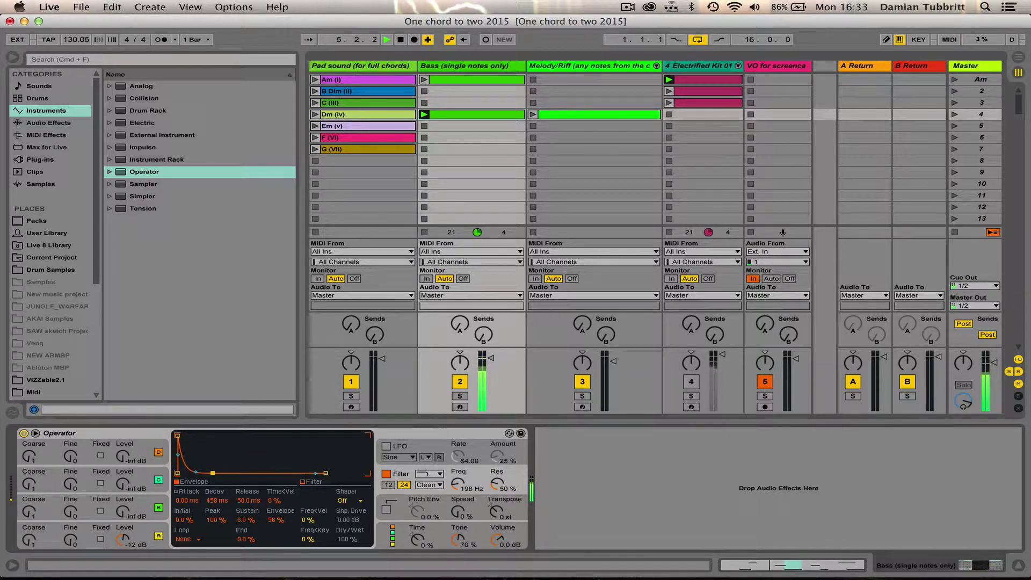
left_click(388, 474)
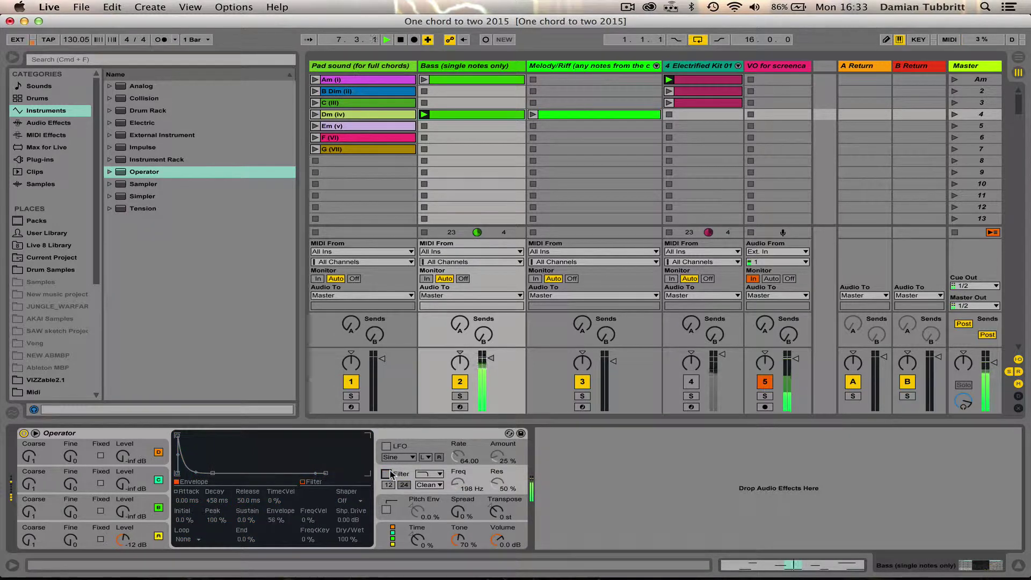
left_click(85, 511)
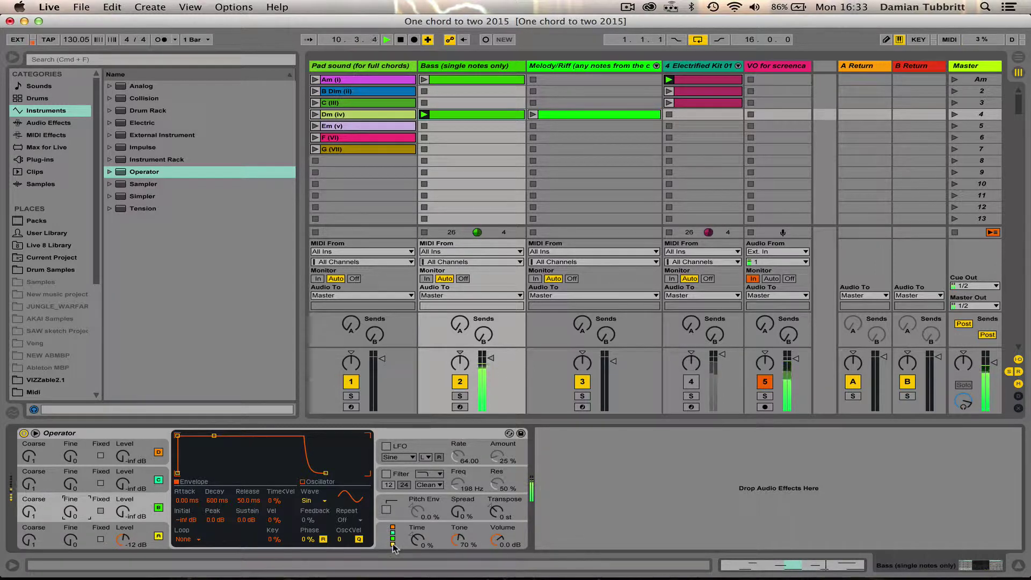
Step: Bring oscillator B in at -20 dB, coarse 3, with a longer decay and lower sustain
left_click_drag(123, 512, 123, 499)
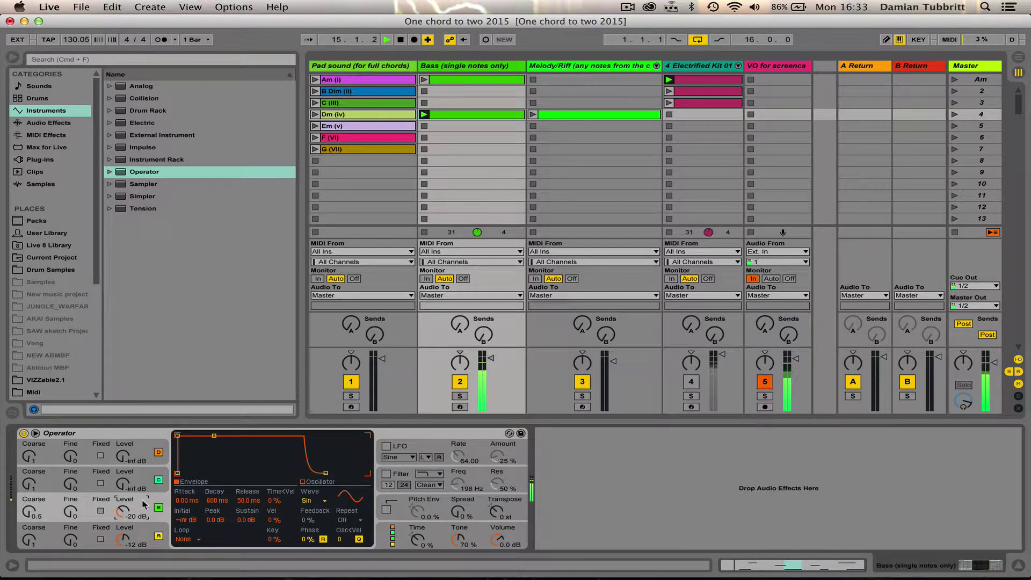
left_click_drag(214, 436, 230, 449)
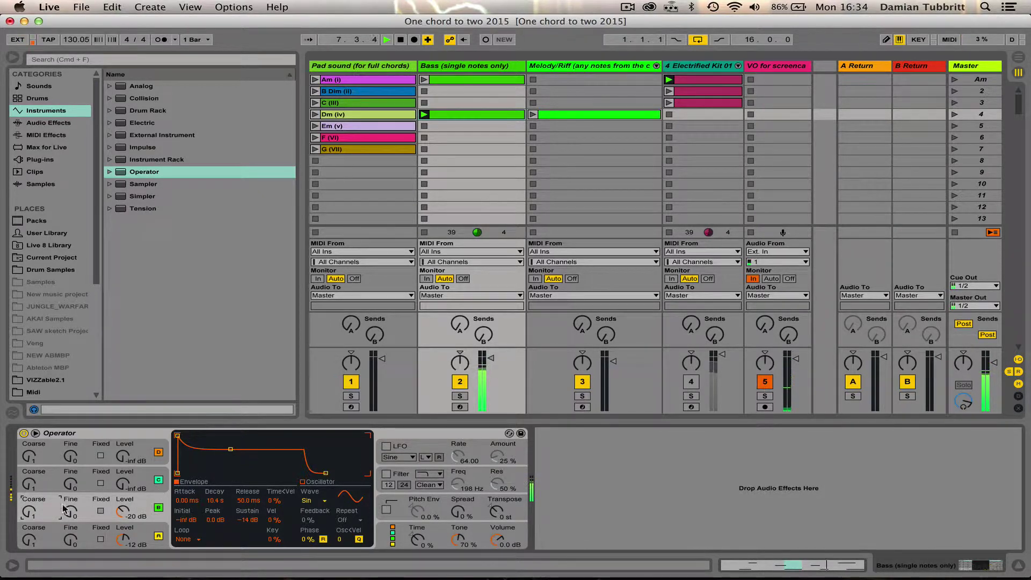
left_click_drag(28, 512, 28, 506)
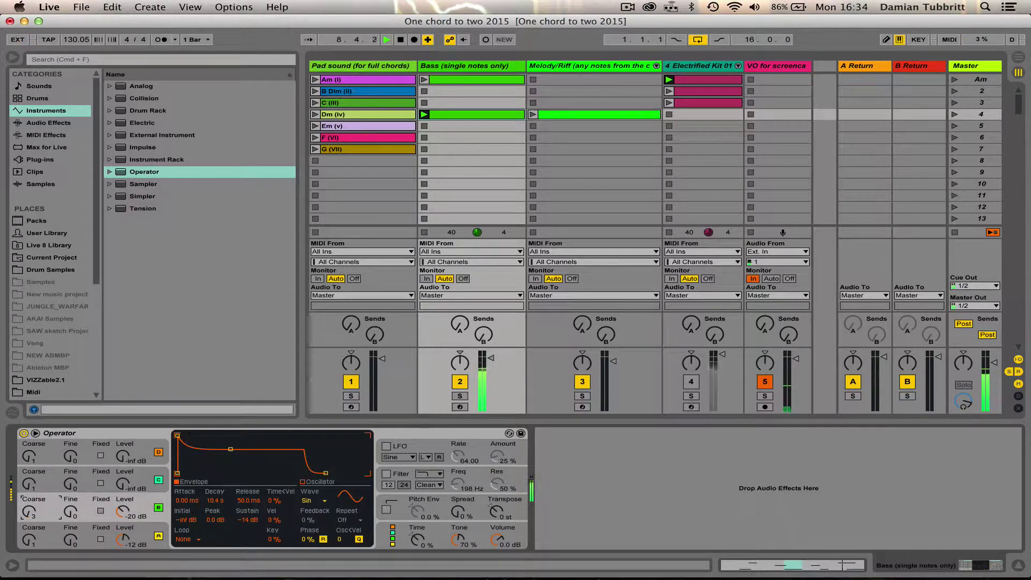
Step: Re-enable the filter, raise its envelope sustain slightly, and set global Time to 4%
left_click(385, 474)
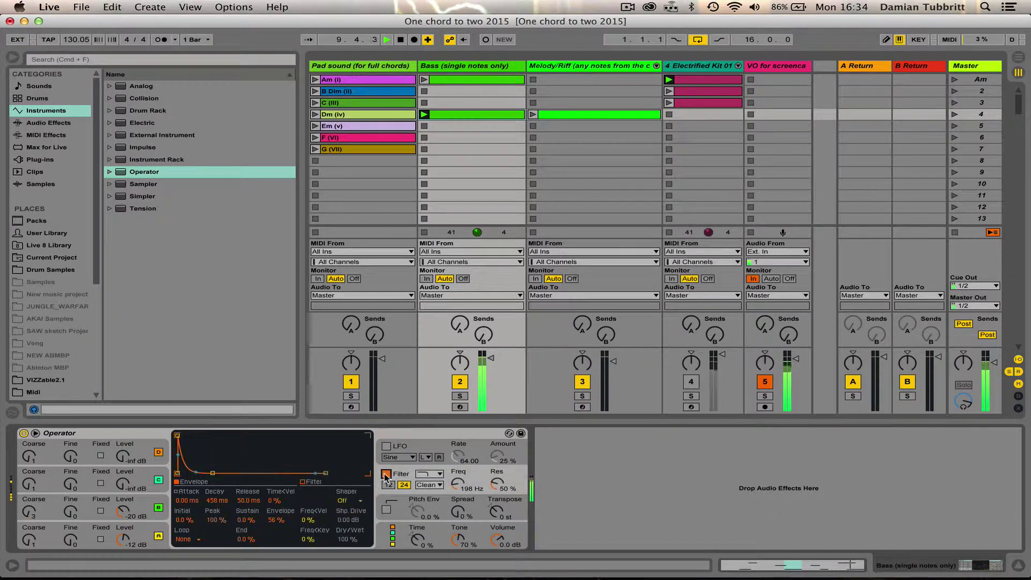
left_click_drag(213, 473, 214, 467)
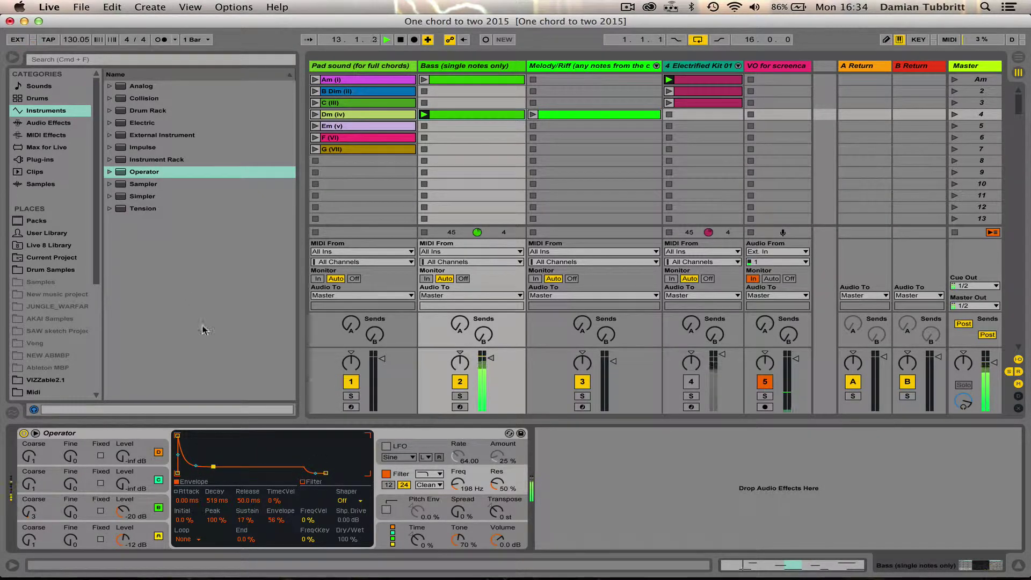
mouse_move(418, 539)
left_mouse_down()
mouse_move(417, 529)
mouse_move(417, 562)
mouse_move(418, 523)
mouse_move(417, 540)
left_mouse_up()
left_click(144, 500)
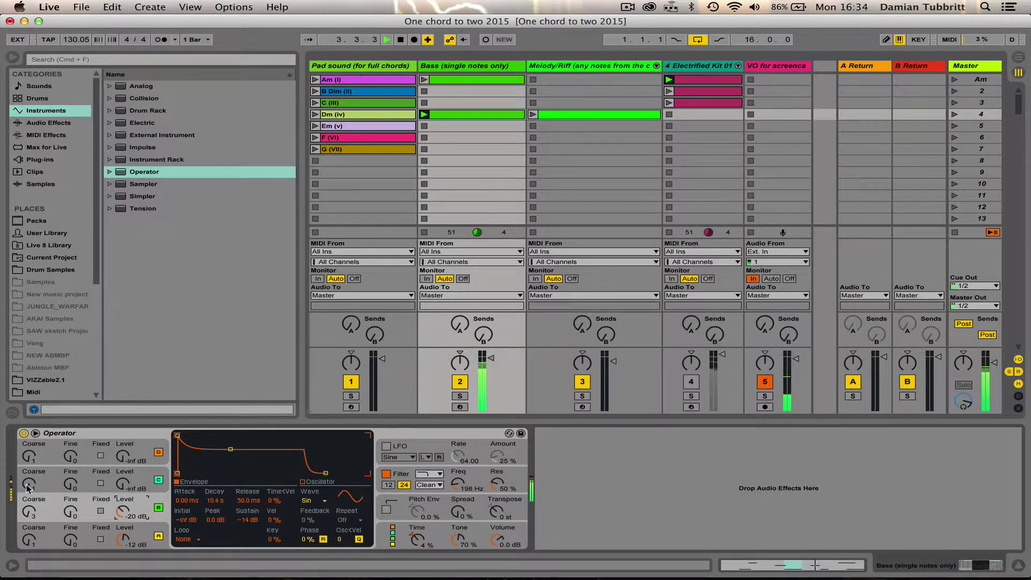
Step: Set oscillator C to -17 dB and fine 615, reshaping its envelope peak and 969 ms decay
left_click_drag(28, 485, 29, 472)
left_click_drag(71, 484, 70, 457)
left_click_drag(28, 484, 28, 467)
left_click_drag(122, 484, 29, 498)
left_click_drag(122, 484, 122, 483)
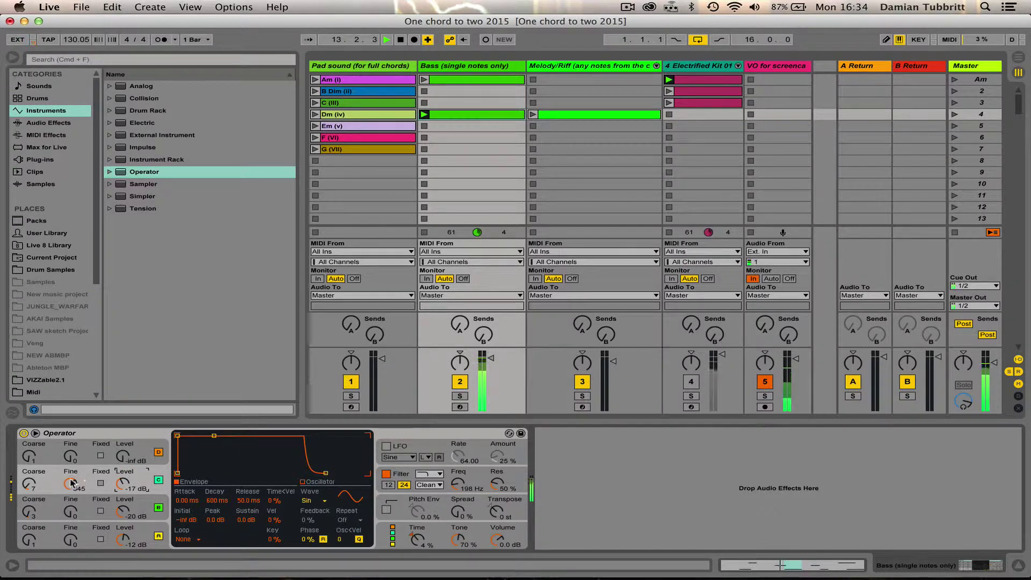
left_click_drag(178, 437, 178, 472)
mouse_move(214, 436)
left_mouse_down()
mouse_move(203, 435)
mouse_move(215, 442)
left_mouse_up()
left_click_drag(177, 473, 179, 438)
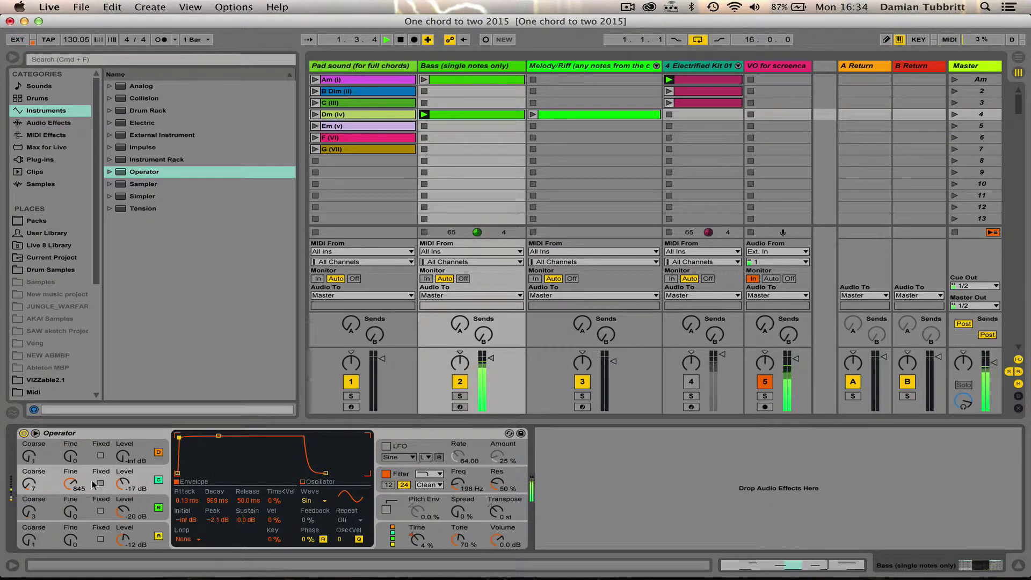
left_click_drag(70, 484, 70, 493)
left_click_drag(29, 484, 28, 486)
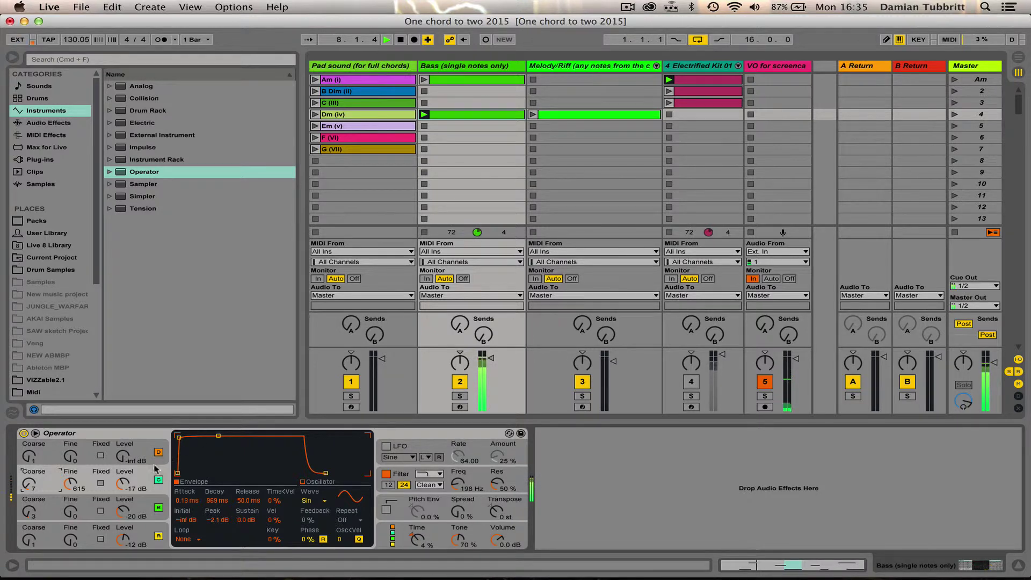
Step: Choose the four-oscillators-in-a-row algorithm in Operator's global view, then adjust the coarse tuning
left_click(392, 538)
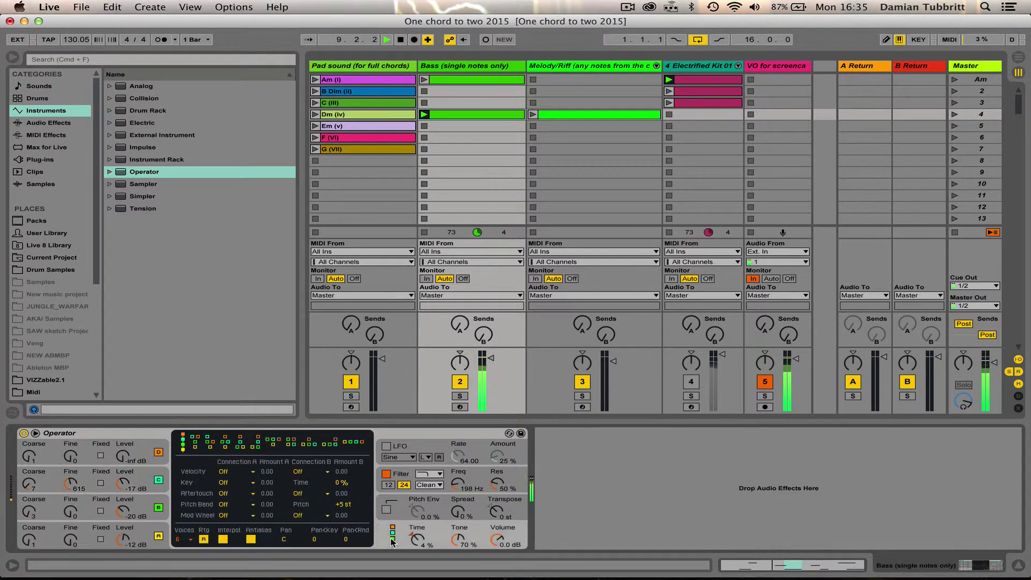
left_click(355, 441)
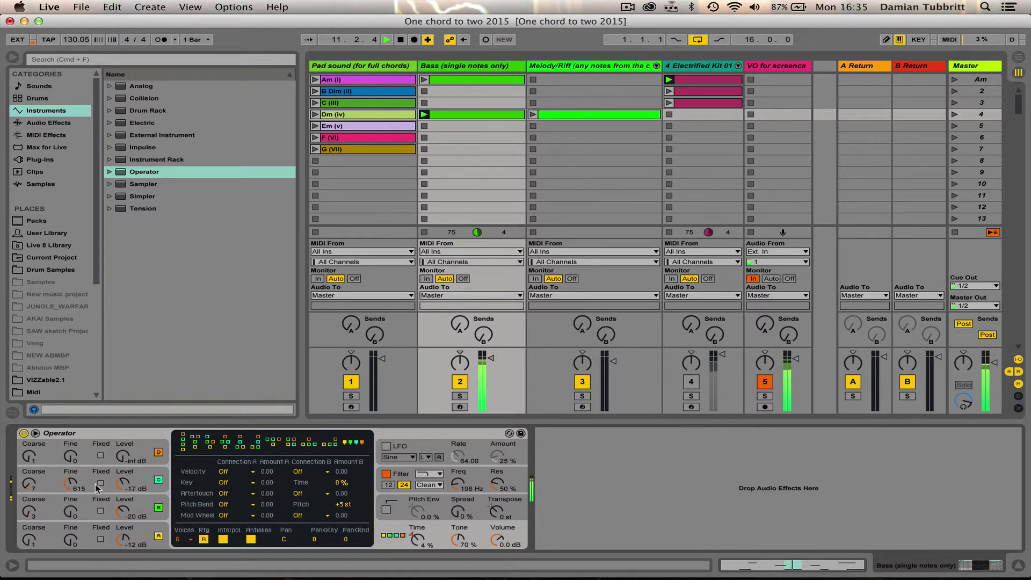
left_click_drag(29, 485, 30, 481)
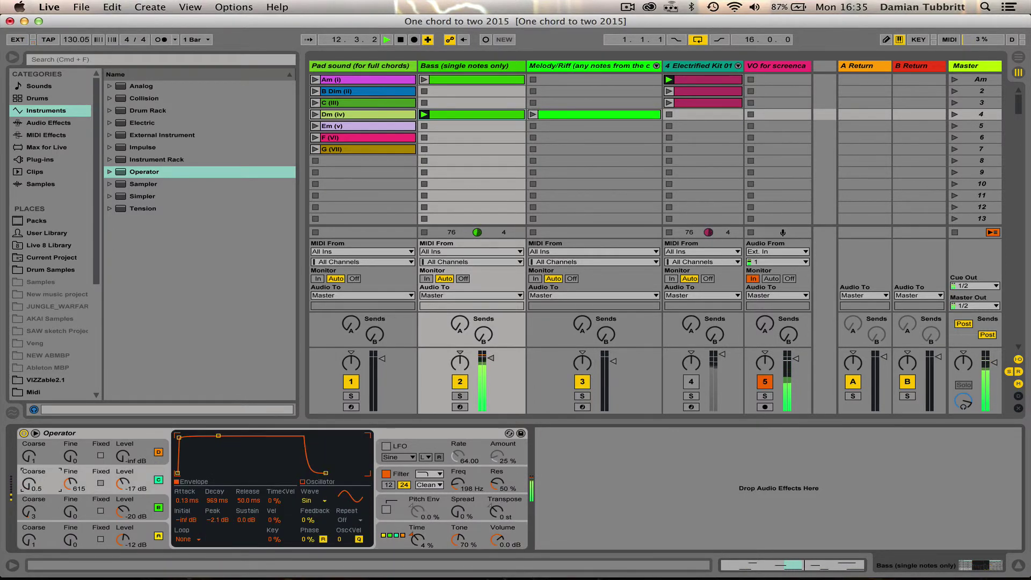